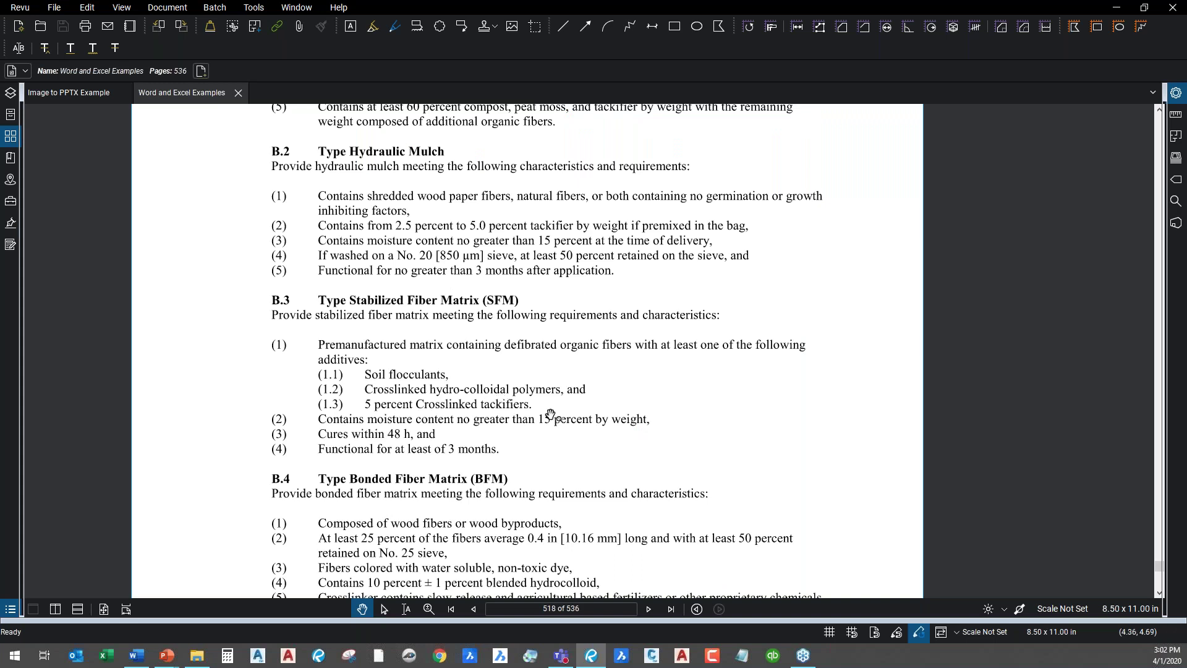
Edit the PDF text on page 518, adding "ADD ANY NOTE YOU NEED!!!" to the end of item (5) under B.2 Type Hydraulic Mulch.
{"action": "left_click_drag", "start_coordinate": [564, 377], "coordinate": [602, 214]}
{"action": "scroll", "coordinate": [625, 418], "scroll_direction": "down", "scroll_amount": 2}
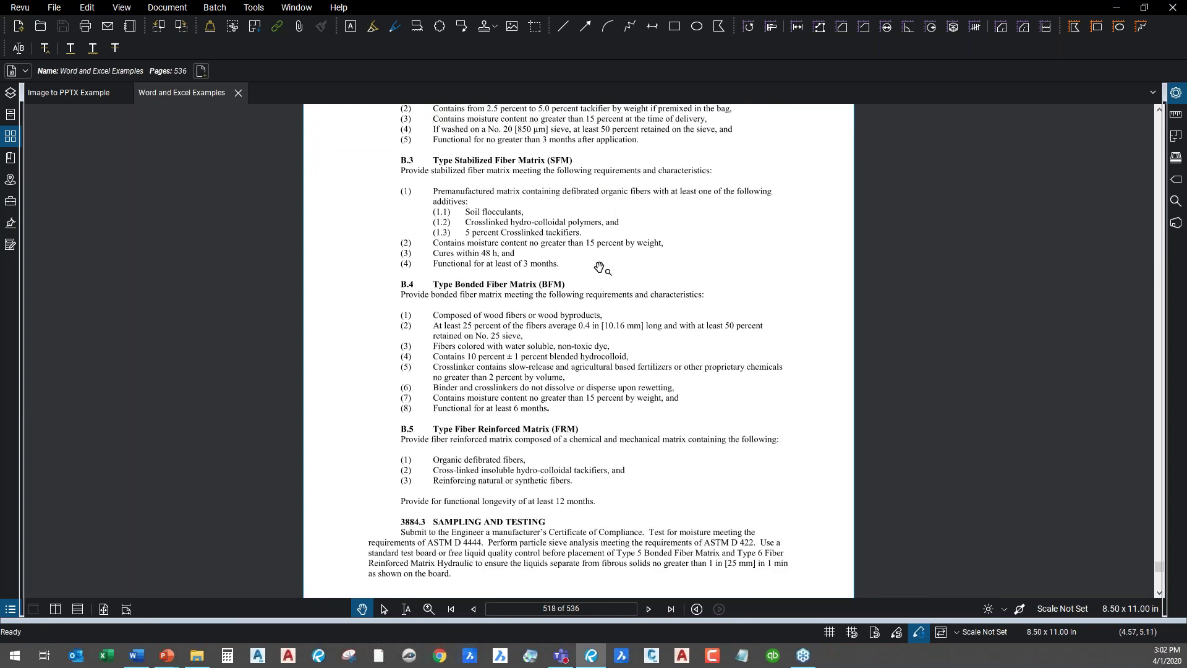
{"action": "left_click_drag", "start_coordinate": [612, 422], "coordinate": [592, 458]}
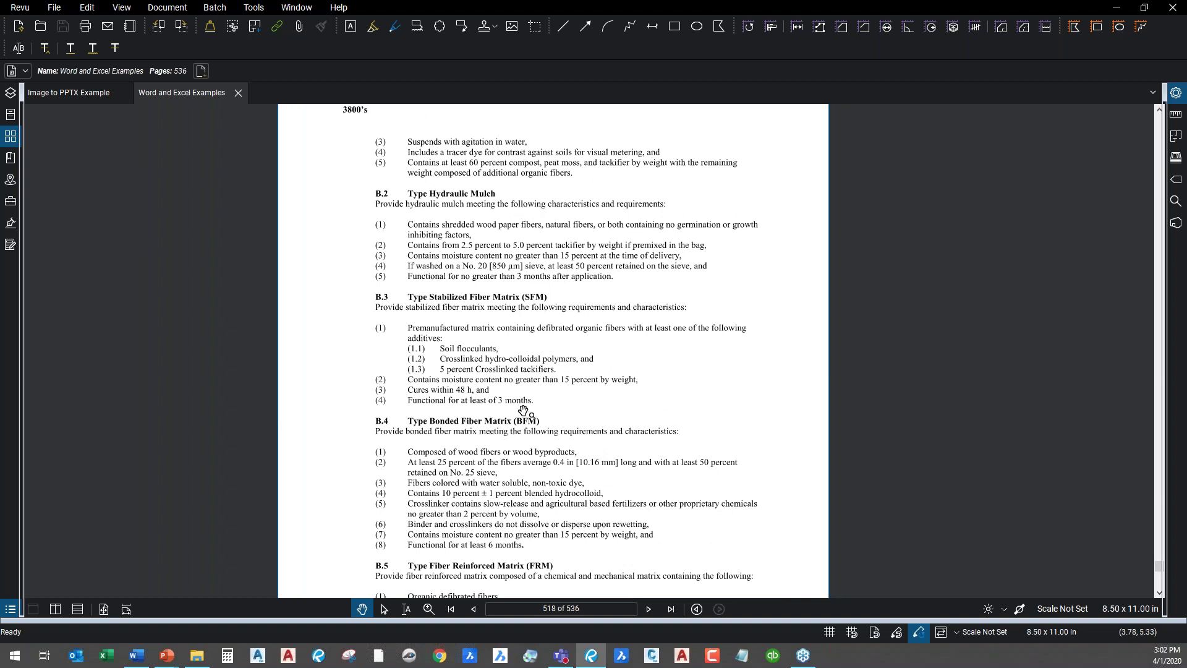
{"action": "scroll", "coordinate": [543, 276], "scroll_direction": "up", "scroll_amount": 2}
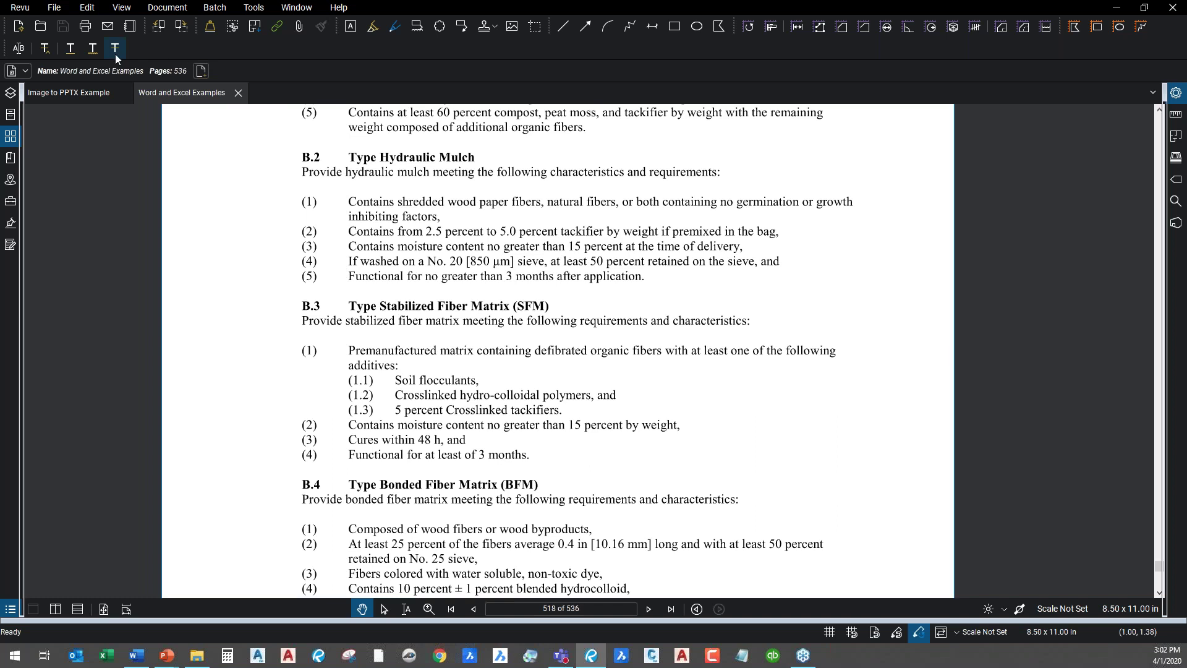
{"action": "left_click", "coordinate": [22, 50]}
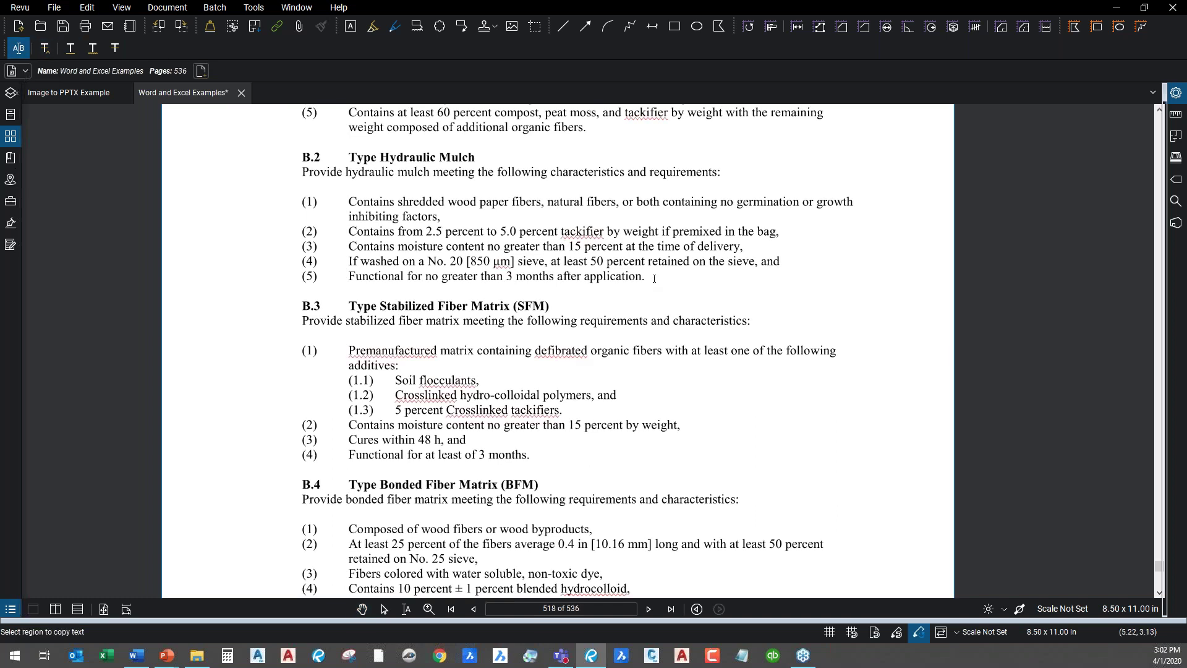
{"action": "type", "text": "ADD ANY NOTE YOU NEED!!!"}
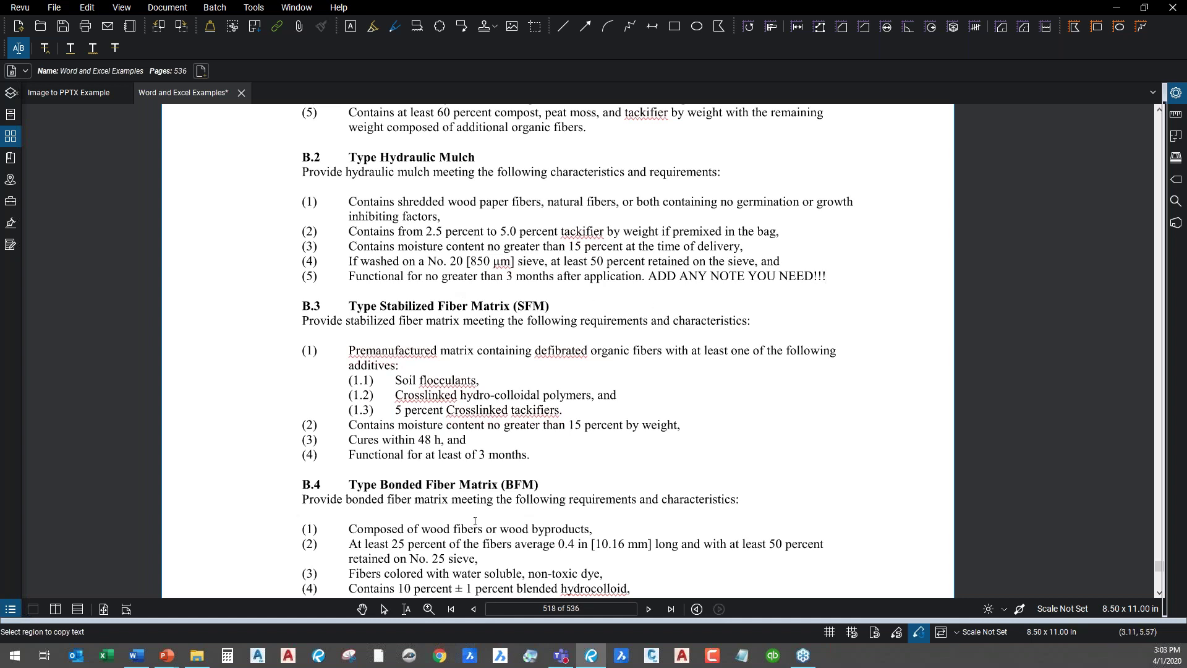
On page 519, insert line breaks before "expectancy. Provide" in the Physical Requirements paragraph to push that text well down the page.
{"action": "left_click", "coordinate": [649, 609]}
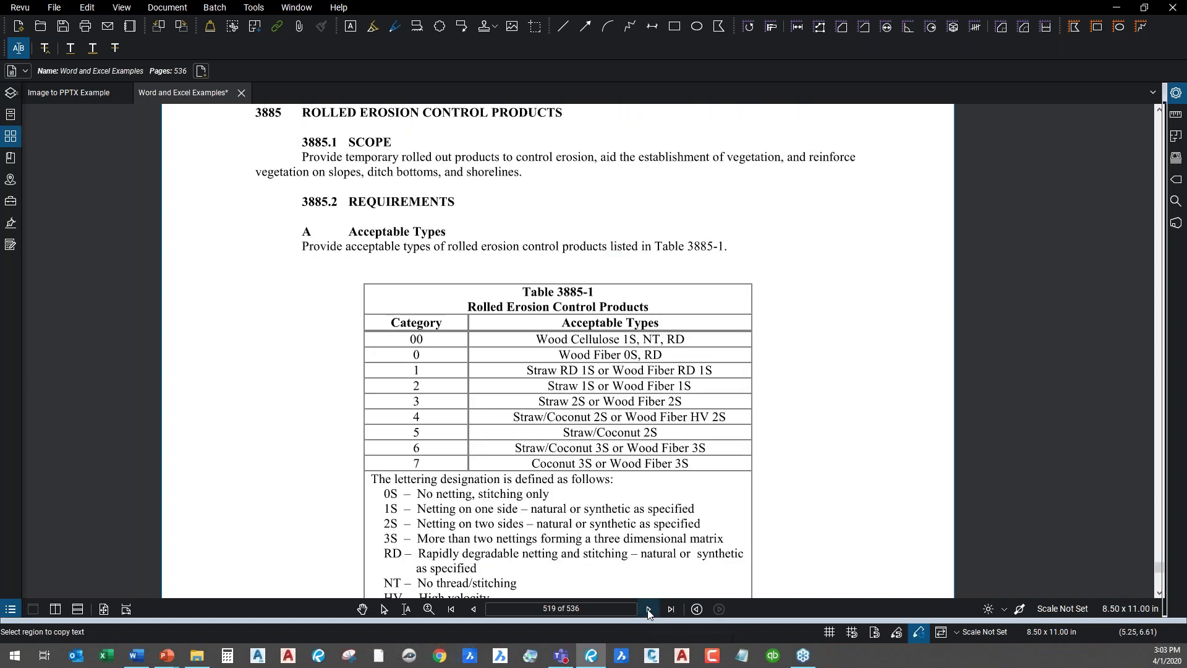
{"action": "scroll", "coordinate": [447, 245], "scroll_direction": "down", "scroll_amount": 1}
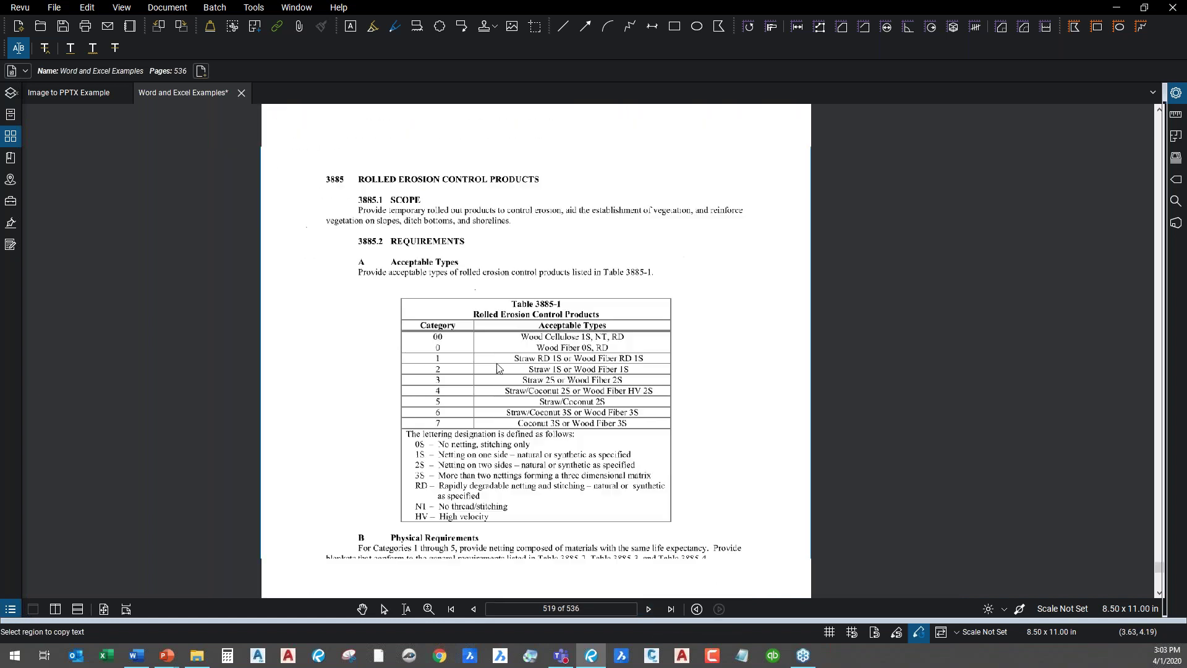
{"action": "scroll", "coordinate": [503, 336], "scroll_direction": "down", "scroll_amount": 3}
{"action": "scroll", "coordinate": [504, 336], "scroll_direction": "up", "scroll_amount": 1}
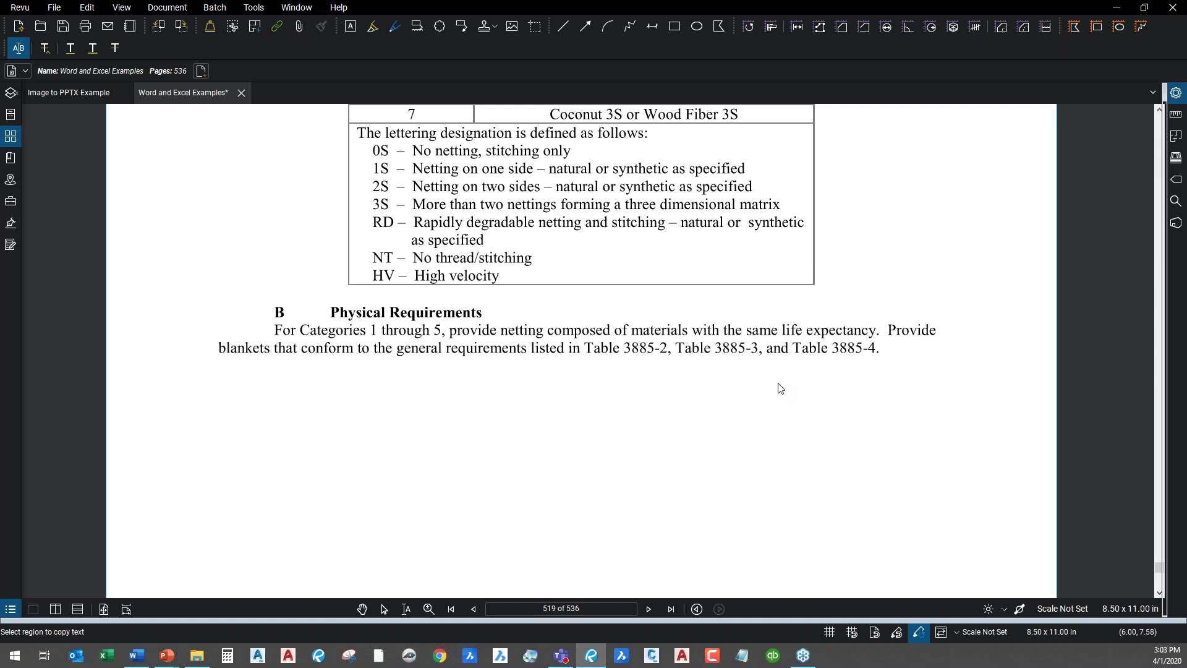
{"action": "key", "text": "Return"}
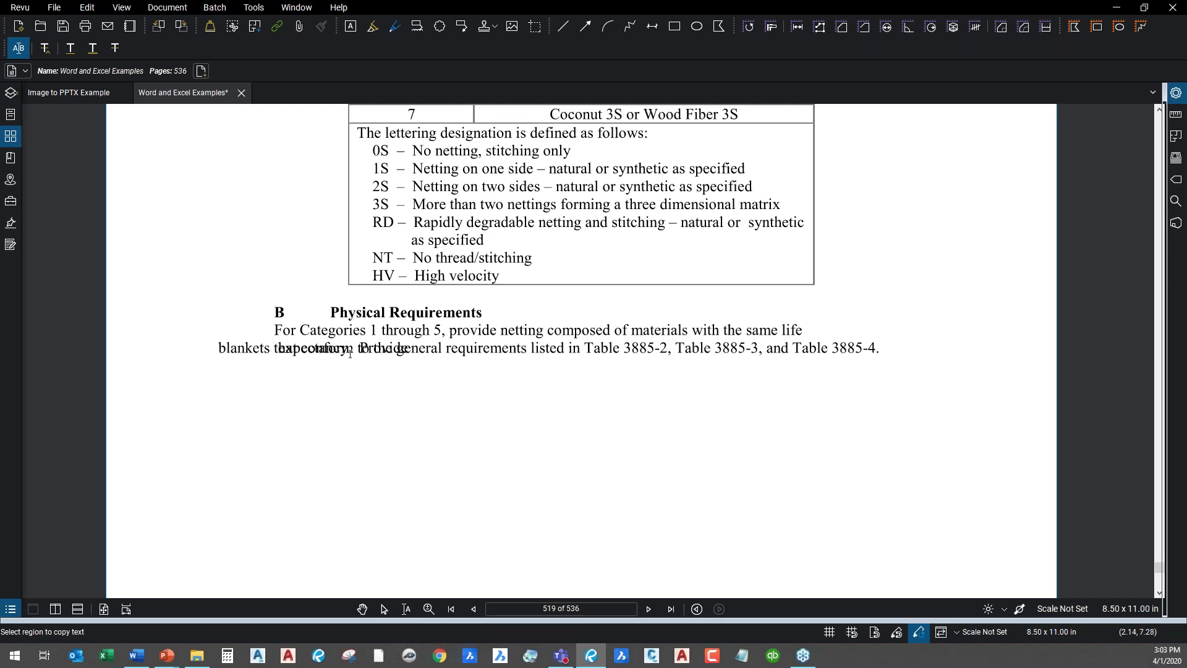
{"action": "key", "text": "Return"}
{"action": "key", "text": "Return"}
{"action": "key", "text": "Return"}
{"action": "key", "text": "Return"}
{"action": "key", "text": "Return"}
{"action": "key", "text": "Return"}
{"action": "key", "text": "Return"}
{"action": "key", "text": "Return"}
{"action": "key", "text": "Return"}
{"action": "key", "text": "Return"}
Insert four line breaks before the line starting with "blankets that conform" to move it down.
{"action": "left_click", "coordinate": [218, 346]}
{"action": "key", "text": "Return"}
{"action": "key", "text": "Return"}
{"action": "key", "text": "Return"}
{"action": "key", "text": "Return"}
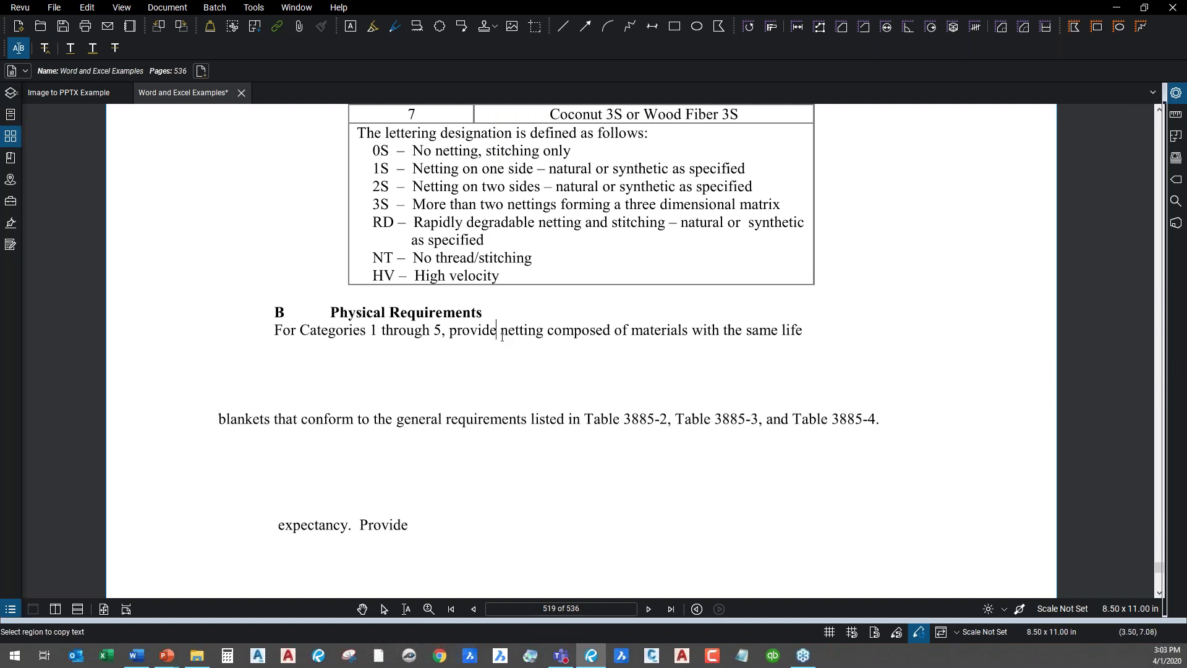
Insert ";fglhjfghkl" and a line break after "provide", and append random filler text after "Table 3885-4." until it runs past the page edge.
{"action": "type", "text": ";fglhjfghkl"}
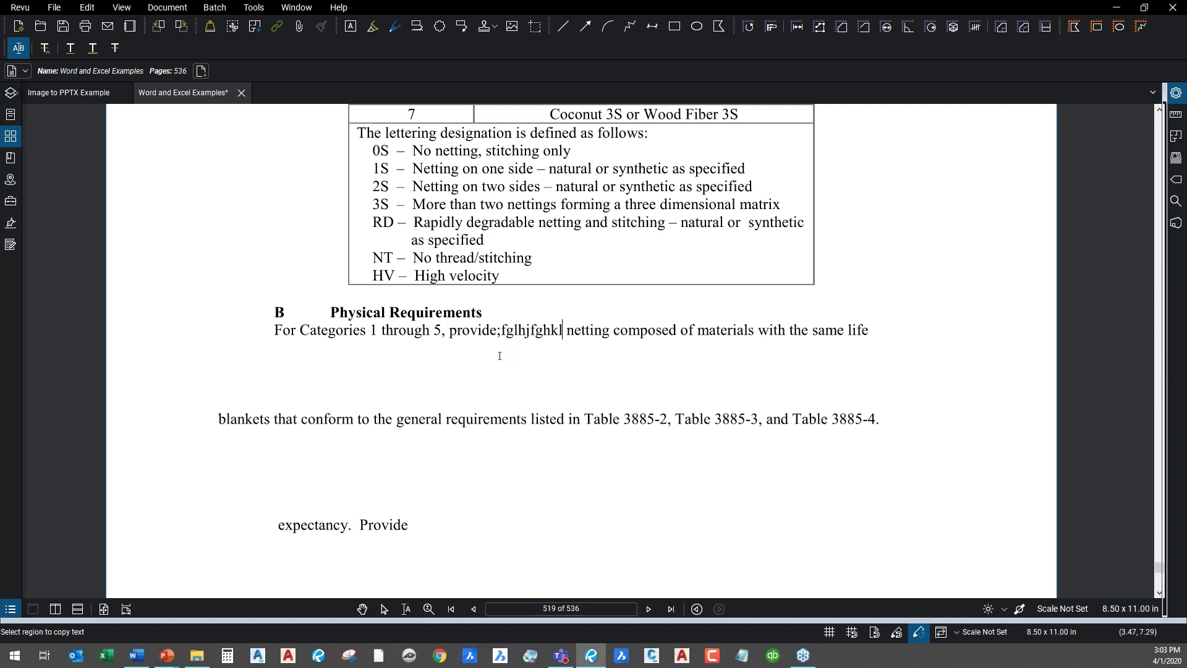
{"action": "key", "text": "Return"}
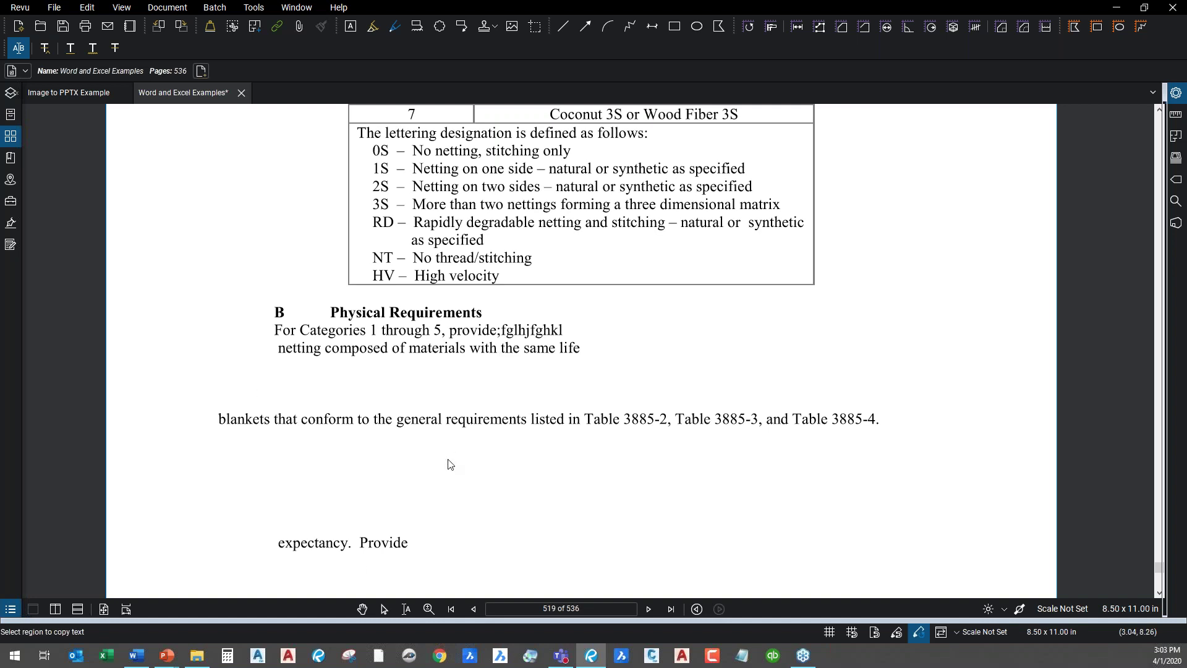
{"action": "left_click", "coordinate": [886, 420]}
{"action": "type", "text": ";kfgsdf;ghdf;gkjhs"}
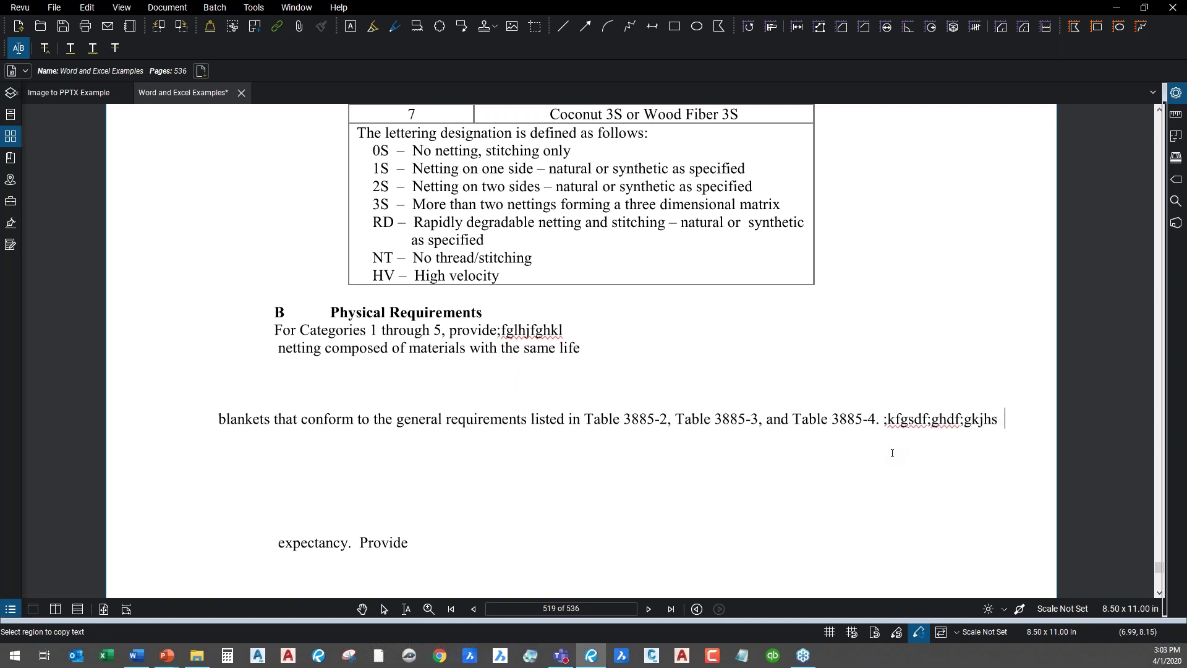
{"action": "type", "text": "d;fkjghsdf;kgjhsd;fkjghsdf;kjgh"}
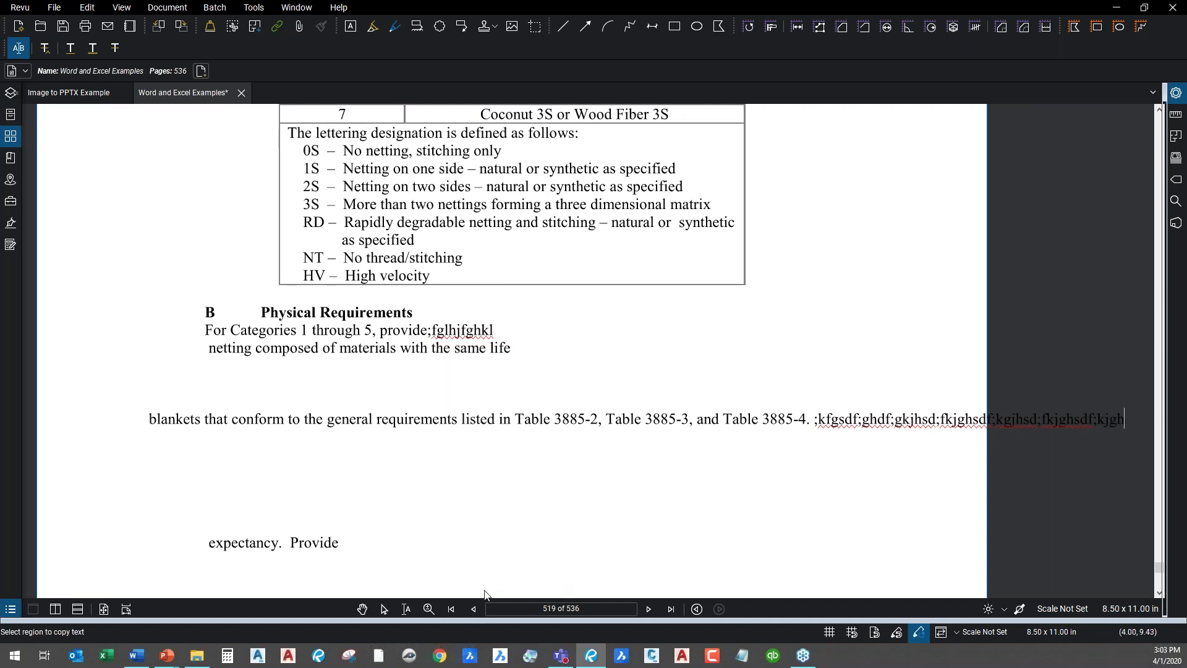
Return to page 518 and replace "greater" in item (5) under B.2 with "PUT IN A NEW WORD".
{"action": "left_click", "coordinate": [475, 610]}
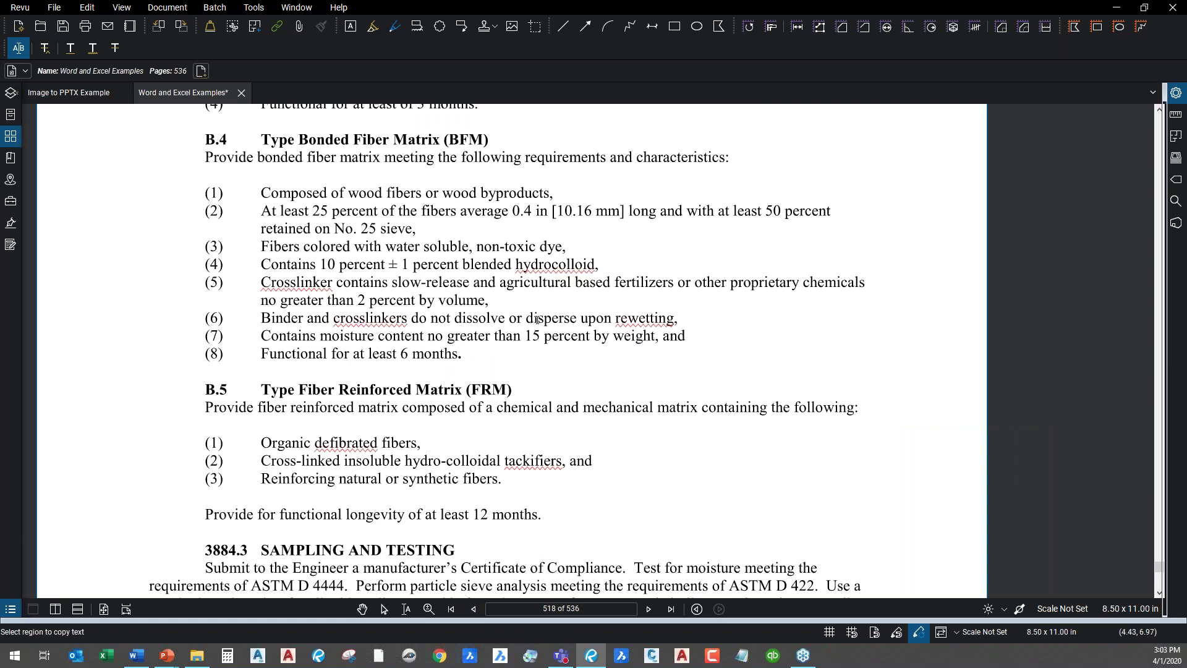
{"action": "scroll", "coordinate": [538, 319], "scroll_direction": "down", "scroll_amount": 5}
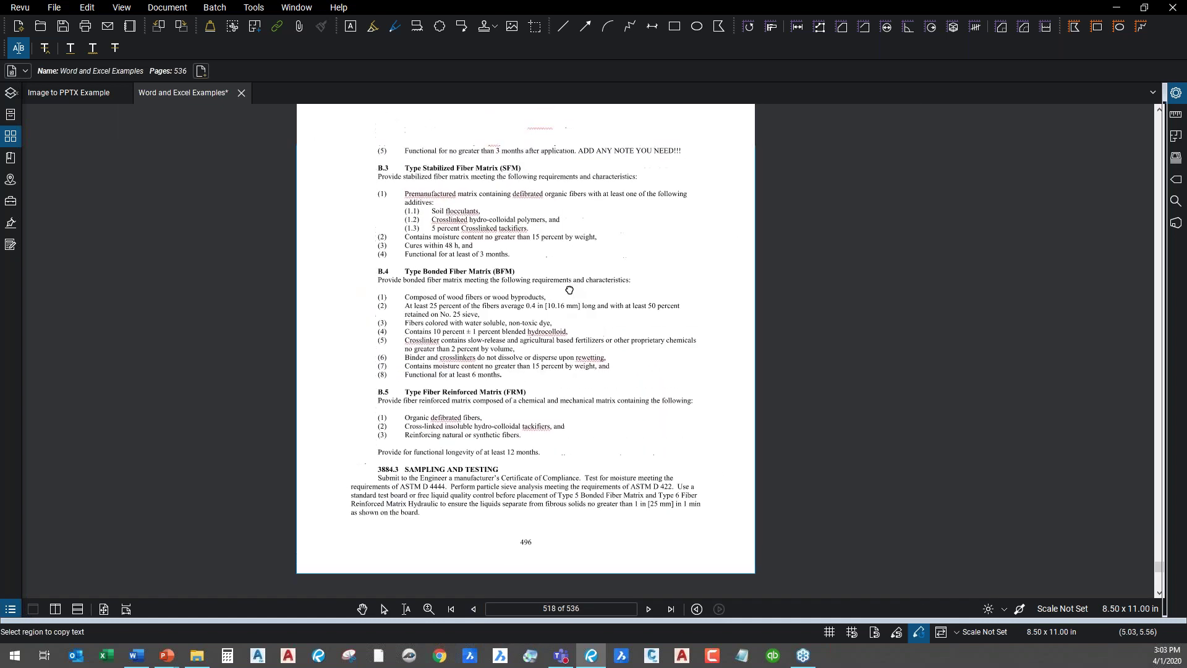
{"action": "scroll", "coordinate": [577, 329], "scroll_direction": "up", "scroll_amount": 3}
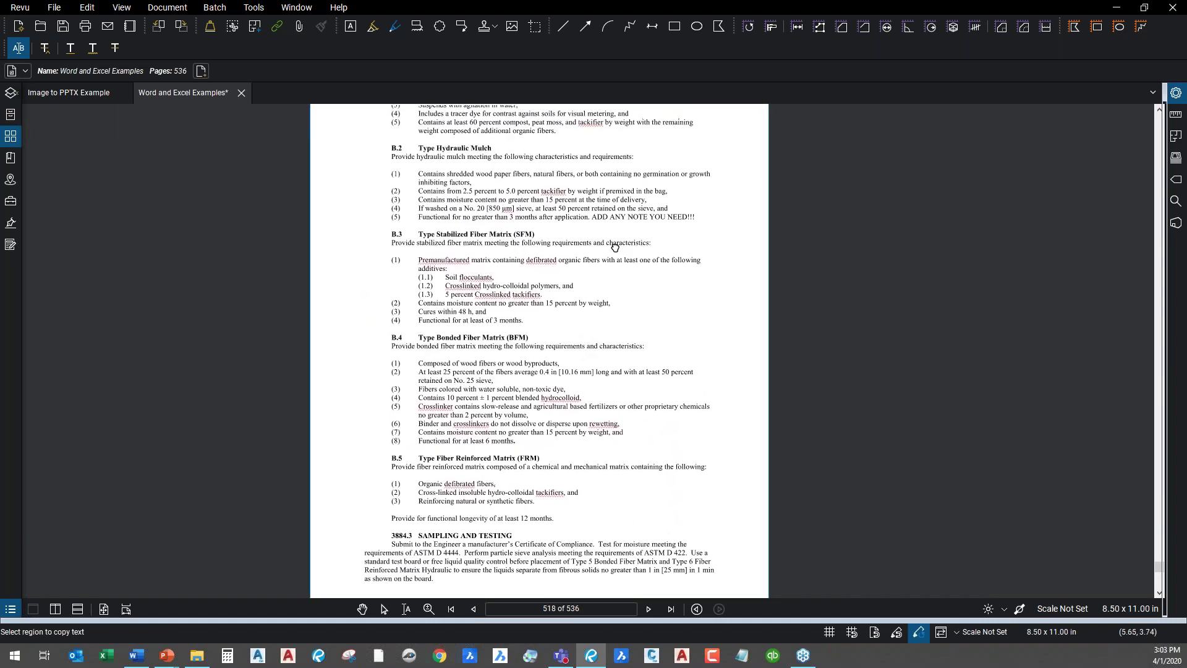
{"action": "scroll", "coordinate": [618, 252], "scroll_direction": "down", "scroll_amount": 2}
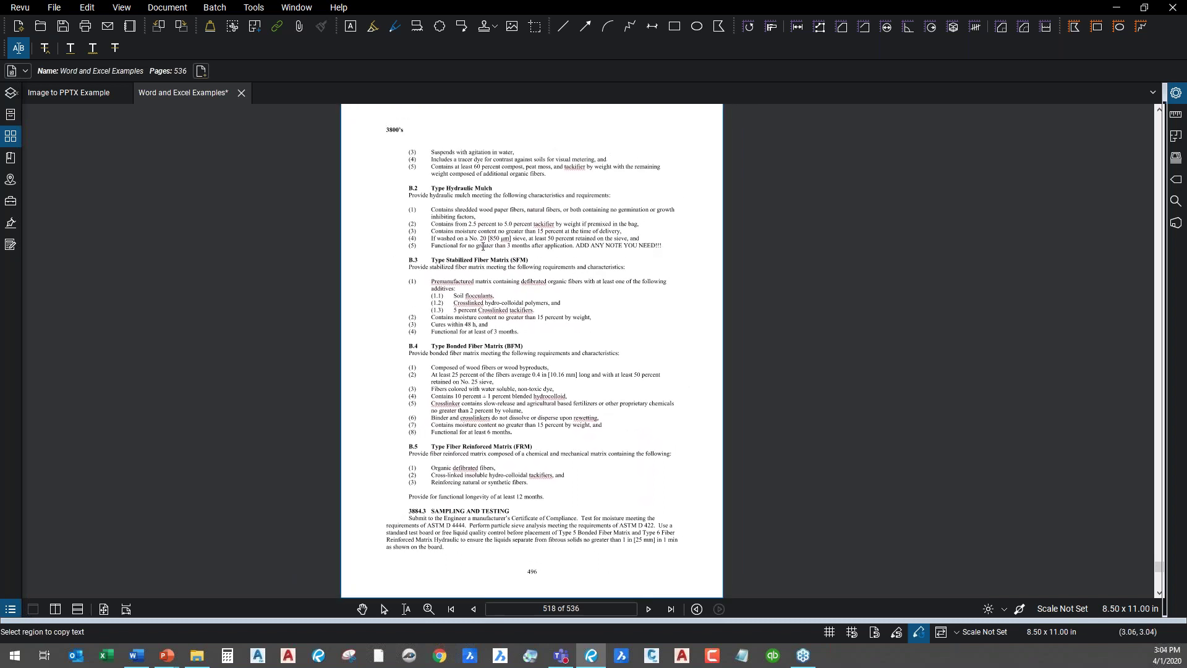
{"action": "scroll", "coordinate": [494, 248], "scroll_direction": "up", "scroll_amount": 2}
{"action": "left_click_drag", "start_coordinate": [498, 249], "coordinate": [461, 258]}
{"action": "type", "text": "PUT IN"}
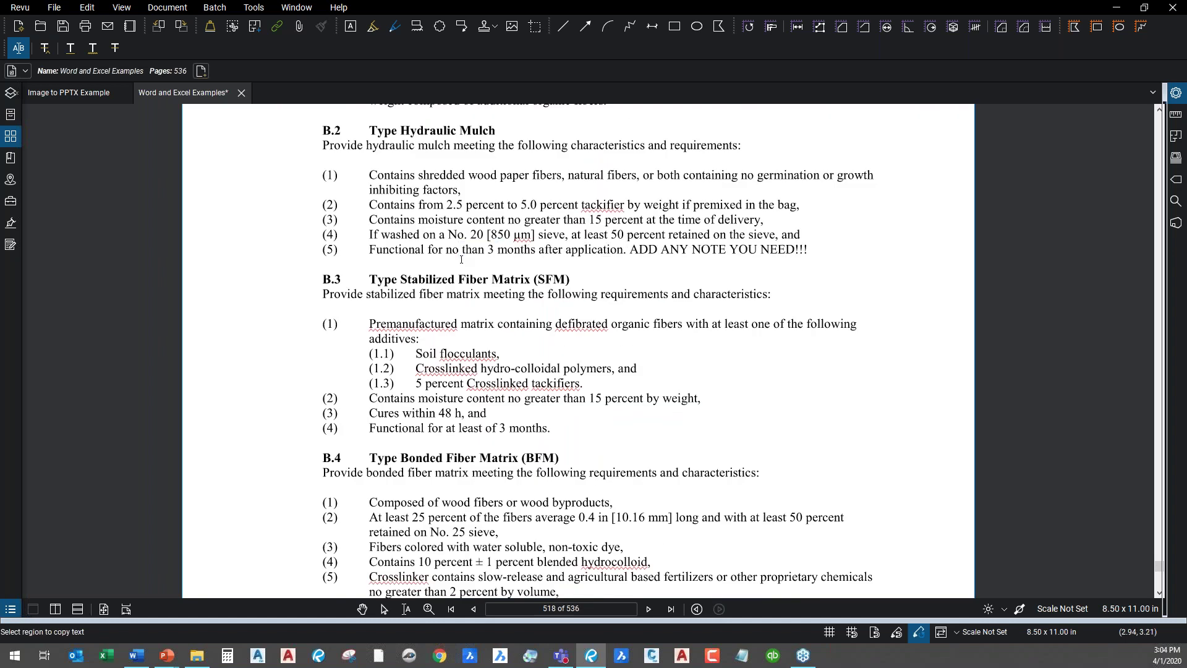
{"action": "type", "text": " A NEW WORD"}
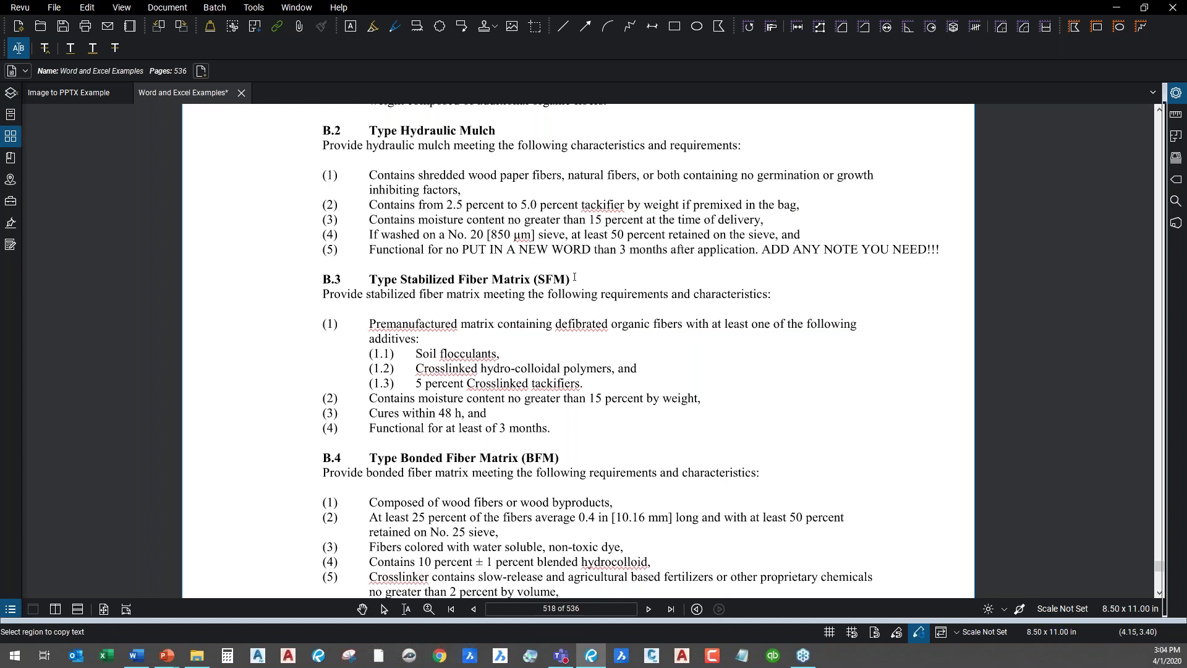
Export page 518 to a Word document as a page region that covers the whole page.
{"action": "scroll", "coordinate": [574, 276], "scroll_direction": "down", "scroll_amount": 5}
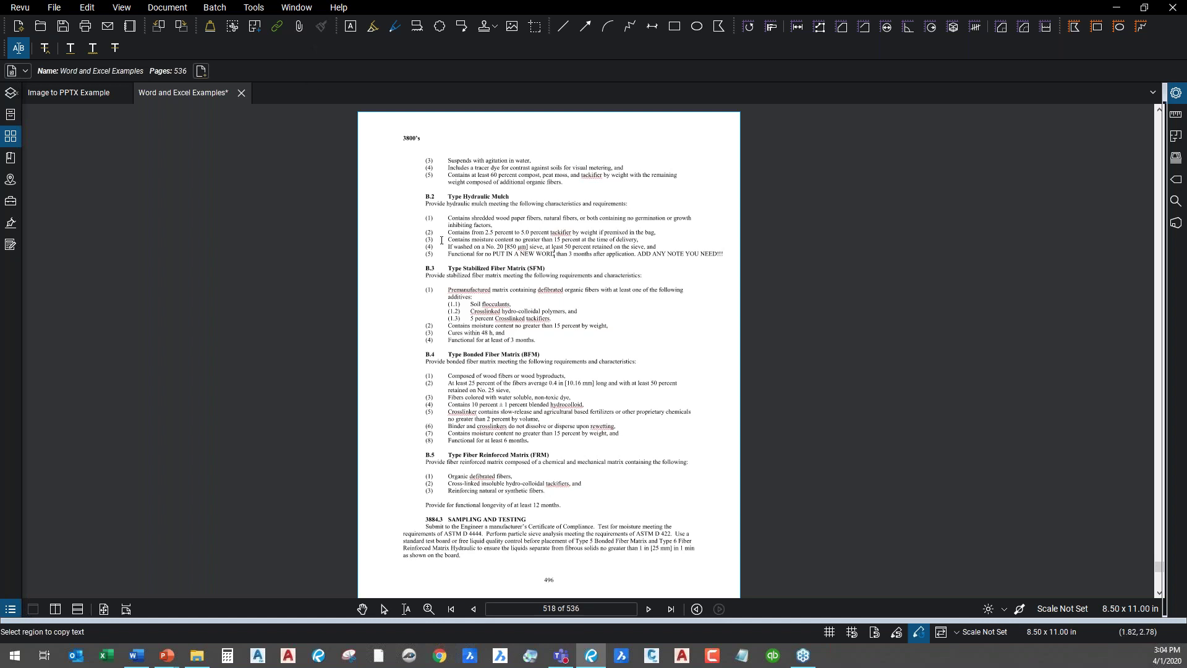
{"action": "left_click", "coordinate": [52, 8]}
{"action": "mouse_move", "coordinate": [120, 289]}
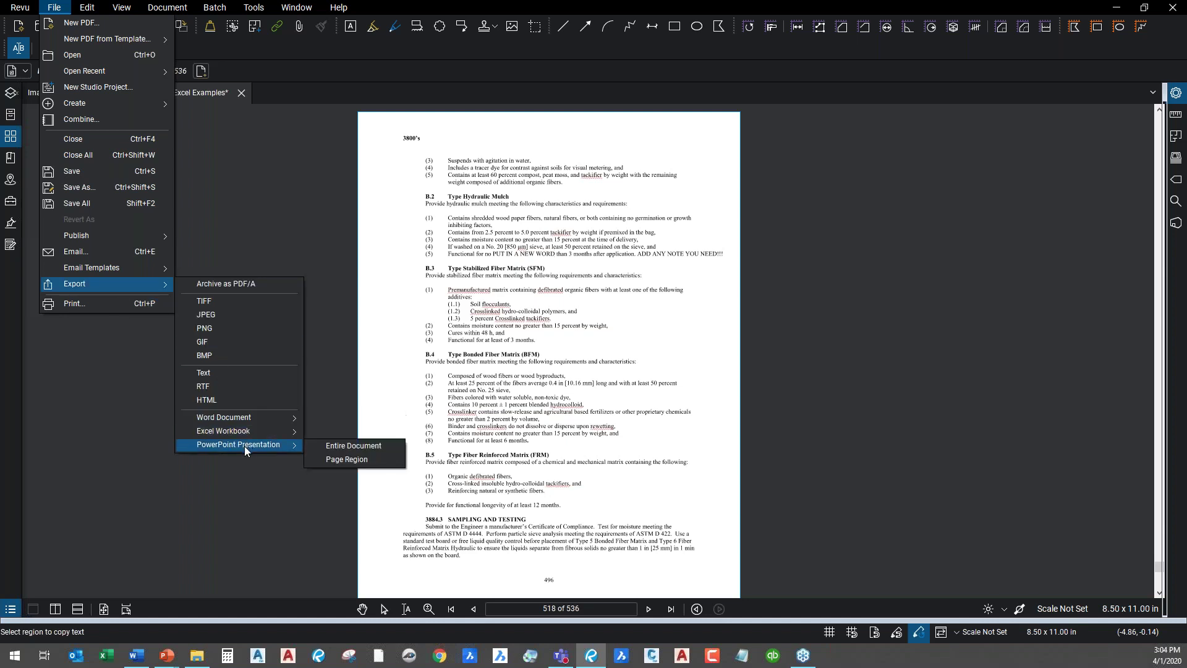
{"action": "mouse_move", "coordinate": [246, 422]}
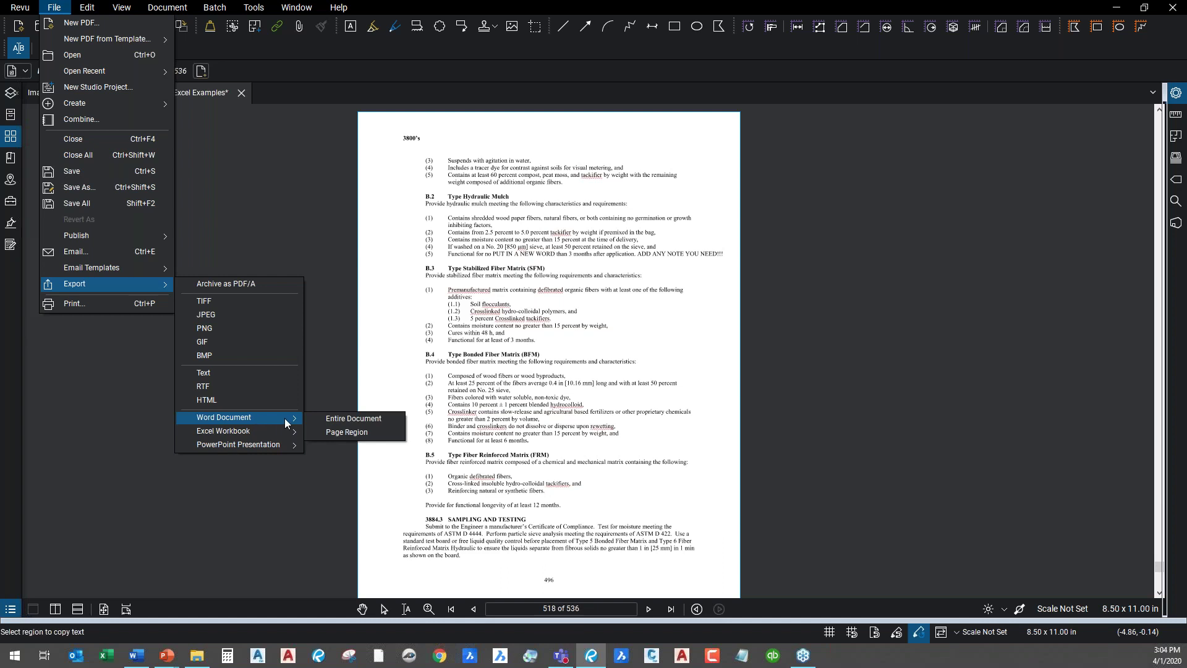
{"action": "left_click", "coordinate": [351, 432]}
{"action": "left_click_drag", "start_coordinate": [373, 121], "coordinate": [735, 590]}
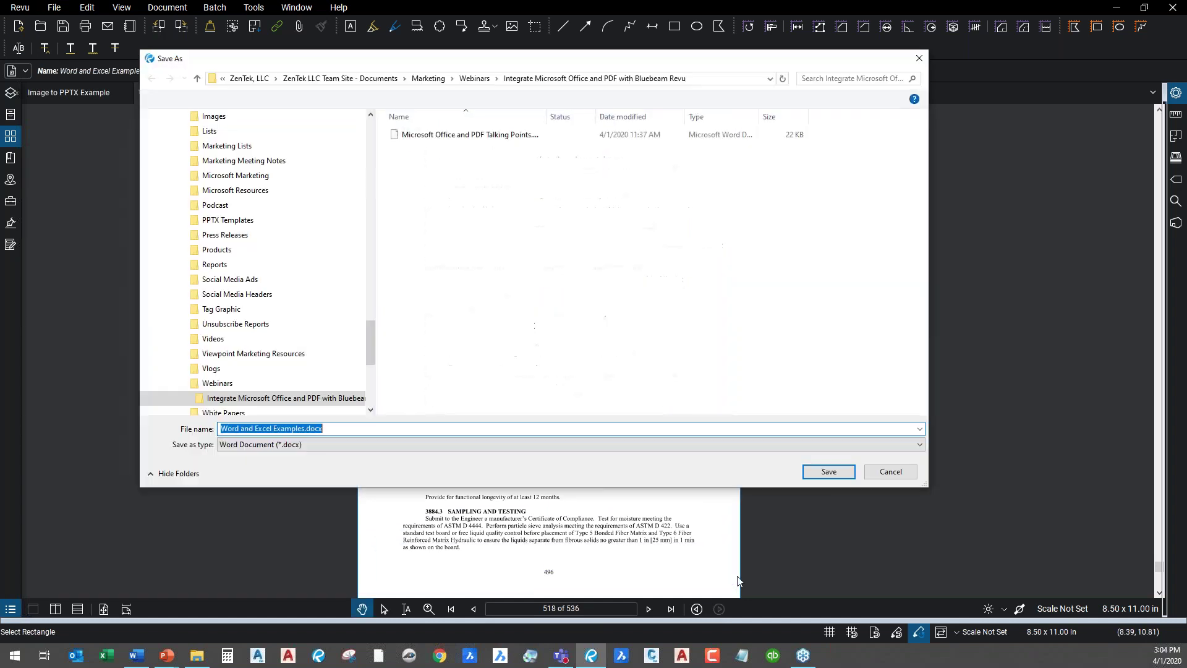
Save the exported file to the Desktop as Word and Excel Examples.docx.
{"action": "left_click_drag", "start_coordinate": [369, 358], "coordinate": [369, 154]}
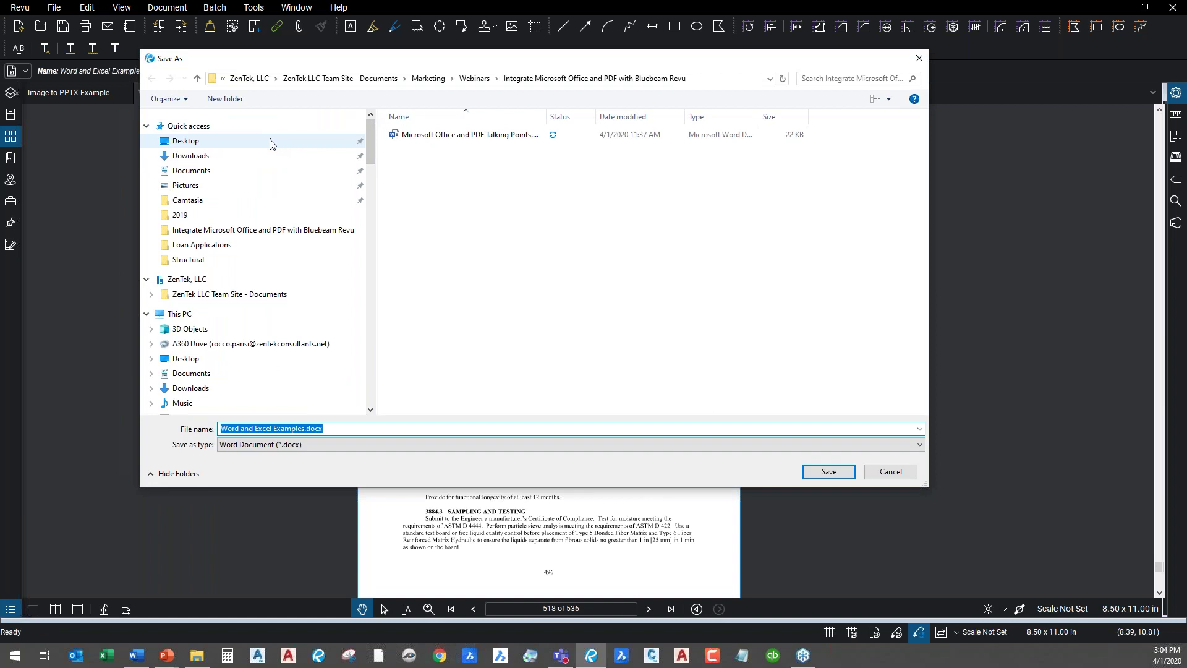
{"action": "left_click", "coordinate": [270, 140]}
{"action": "left_click", "coordinate": [354, 430]}
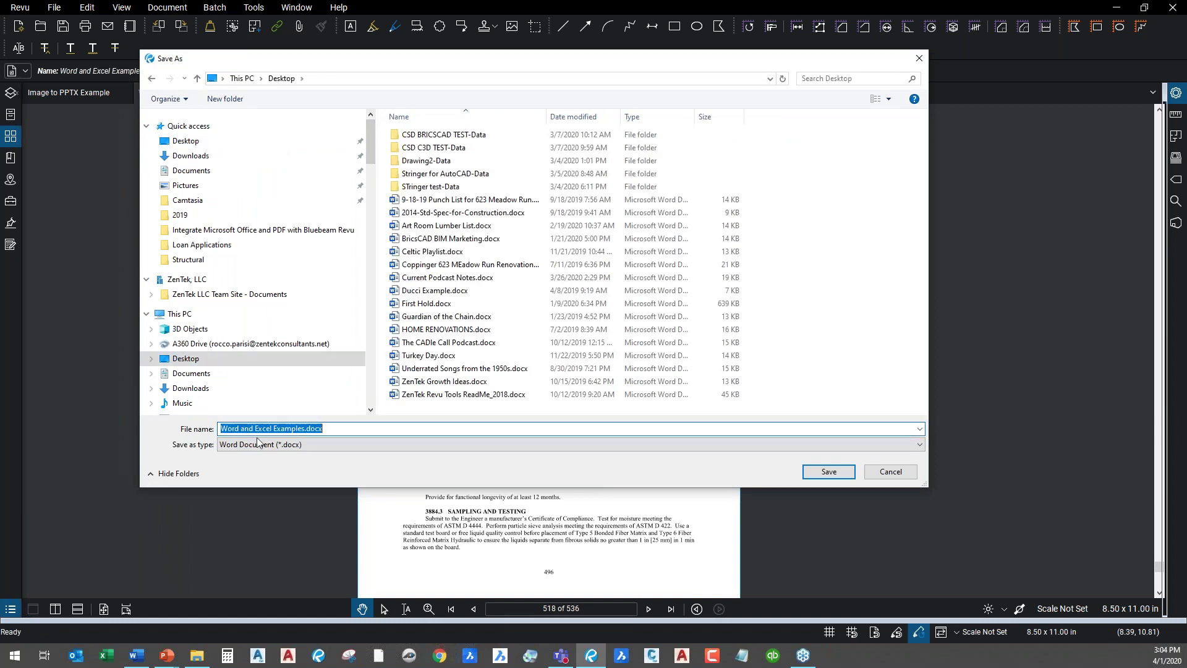
{"action": "left_click", "coordinate": [829, 472]}
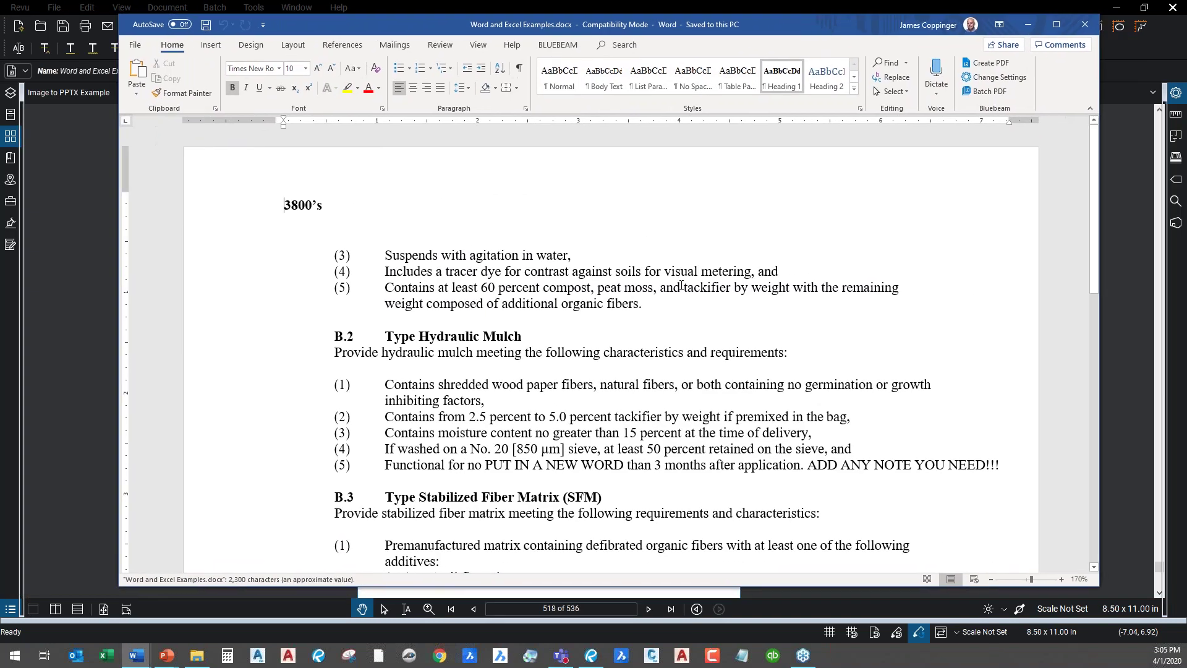
In the exported Word document, delete "PUT IN A NEW WORD" and "ADD ANY NOTE YOU NEED!!!" from item (5) under B.2.
{"action": "scroll", "coordinate": [681, 286], "scroll_direction": "down", "scroll_amount": 5}
{"action": "left_click_drag", "start_coordinate": [628, 215], "coordinate": [485, 216]}
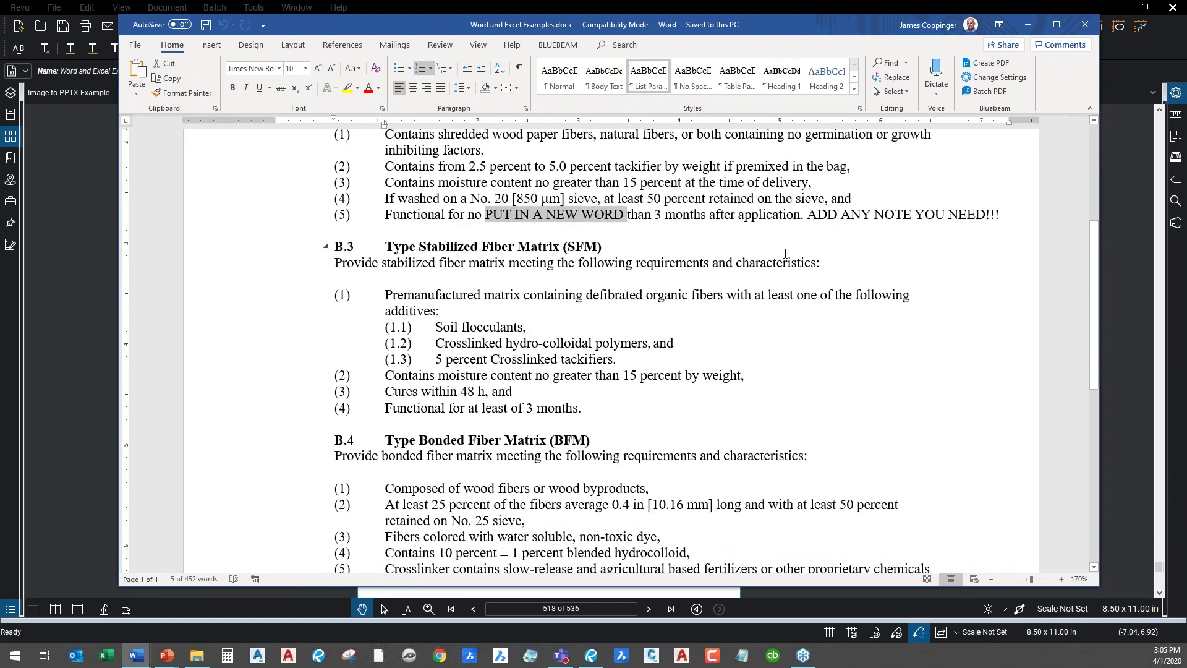
{"action": "key", "text": "Delete"}
{"action": "left_click_drag", "start_coordinate": [851, 214], "coordinate": [669, 214]}
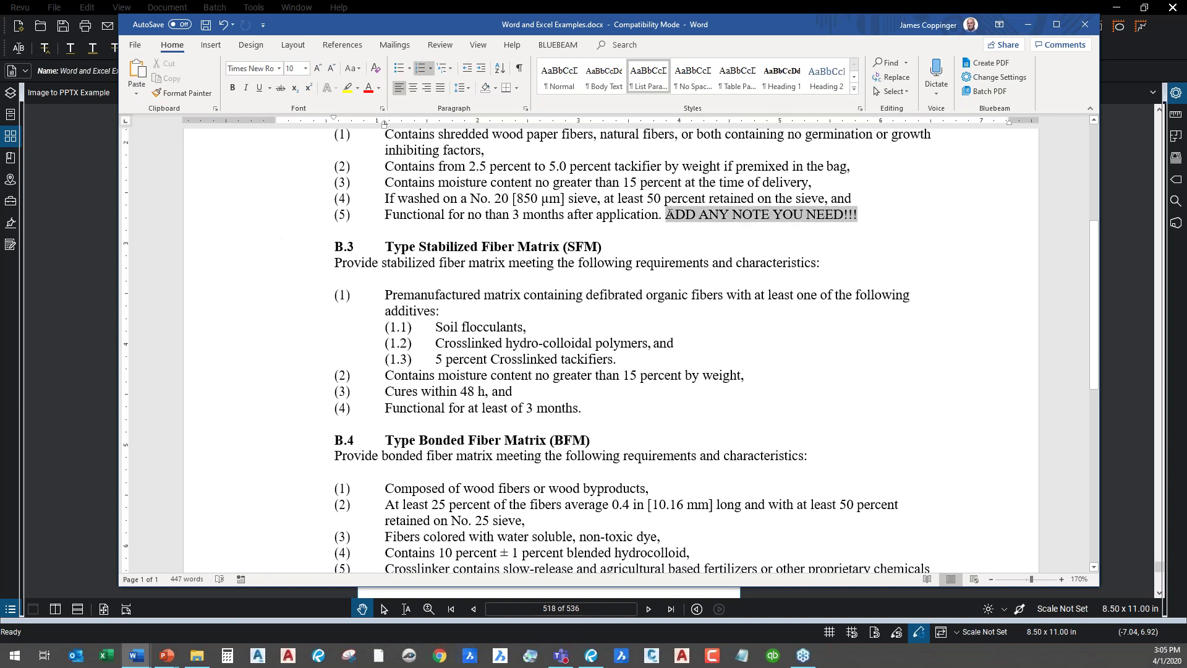
{"action": "key", "text": "Delete"}
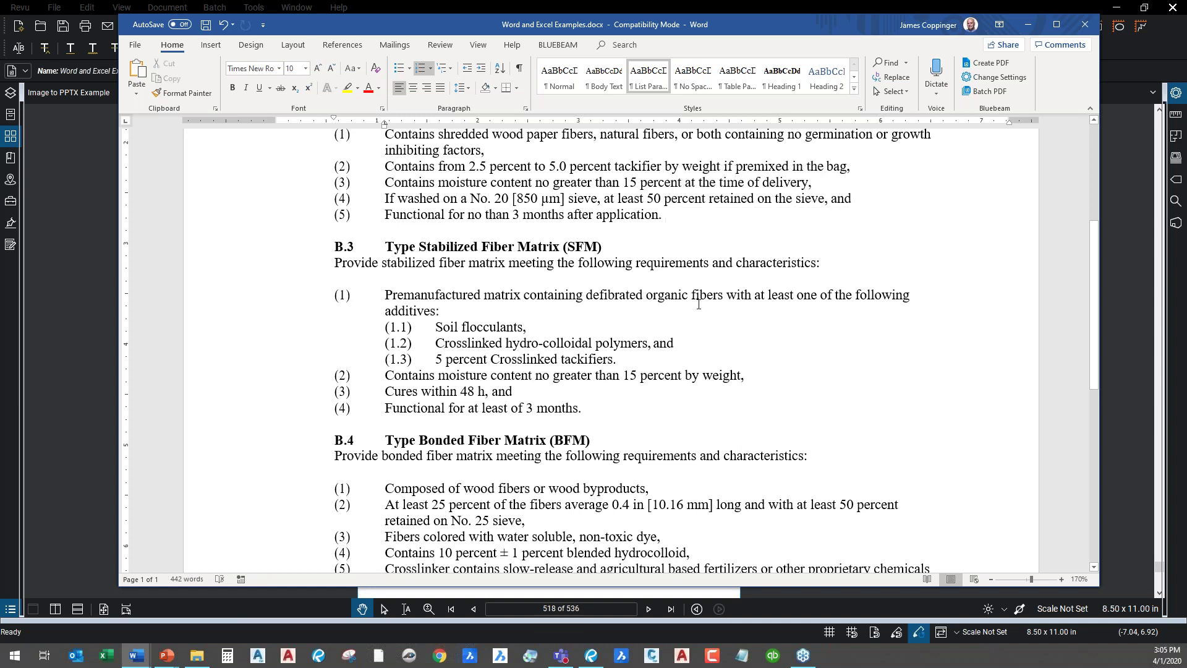
Append "AS I START" plus a long string of random letters to item (5) under B.2, and start a new list item below it.
{"action": "type", "text": "AS"}
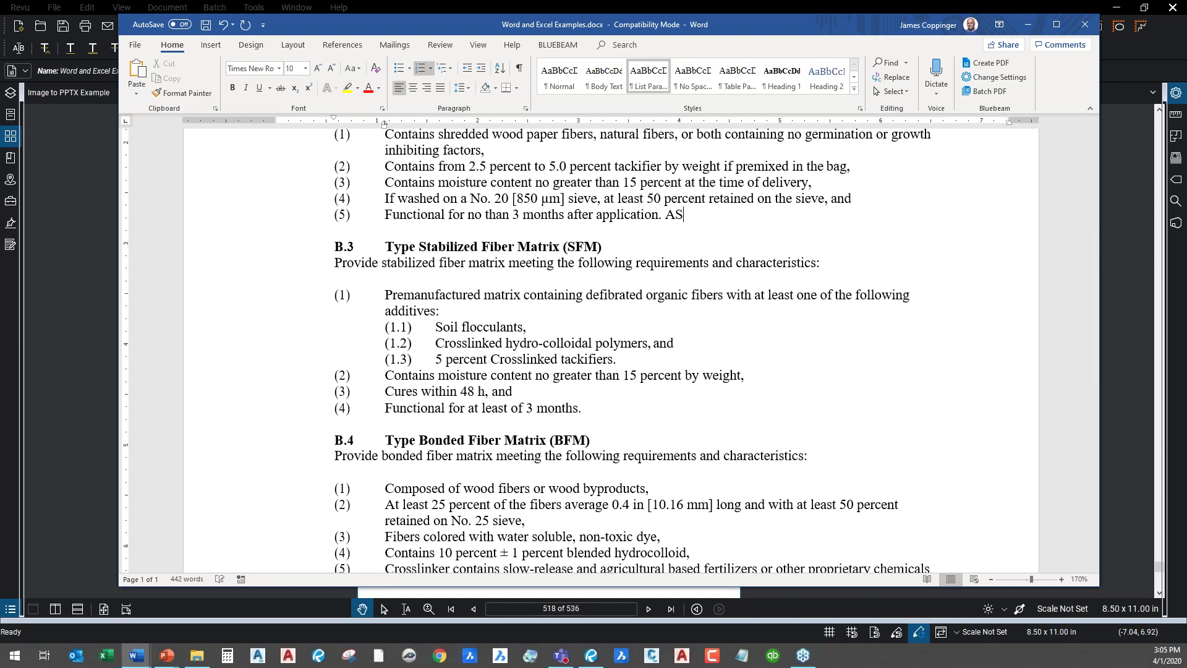
{"action": "type", "text": " I START SDFGSJDGKJSDFGJSDFKJSDH"}
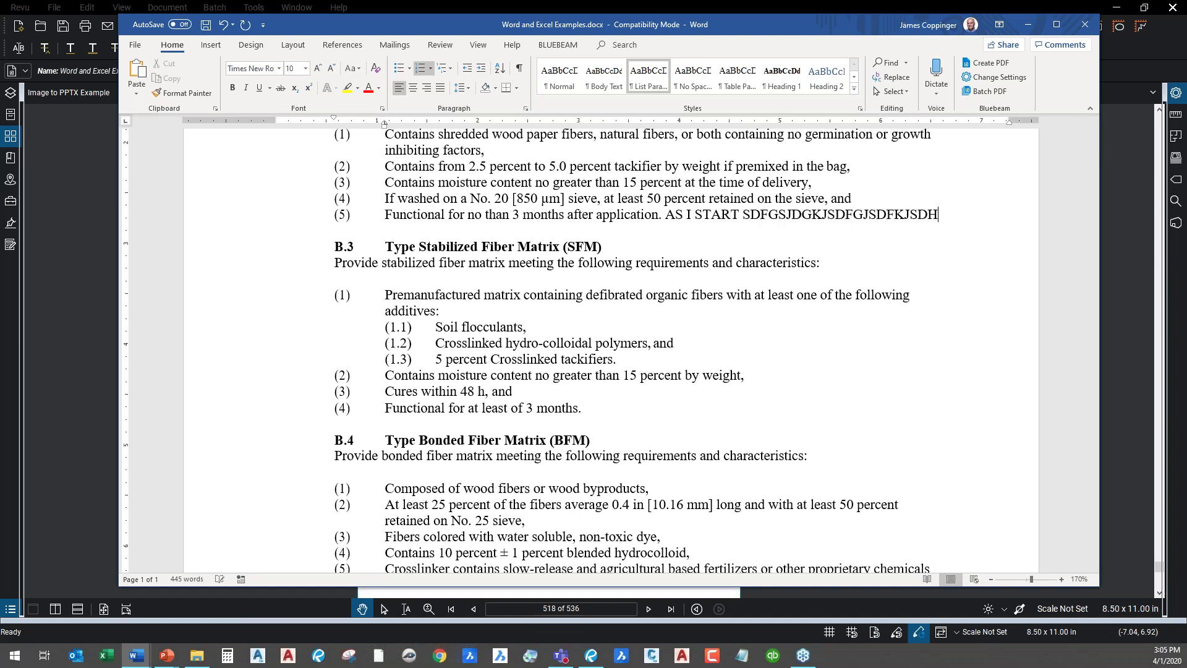
{"action": "type", "text": "KJSFGH:KJSFGHK:KJHGSKF:H"}
{"action": "key", "text": "Return"}
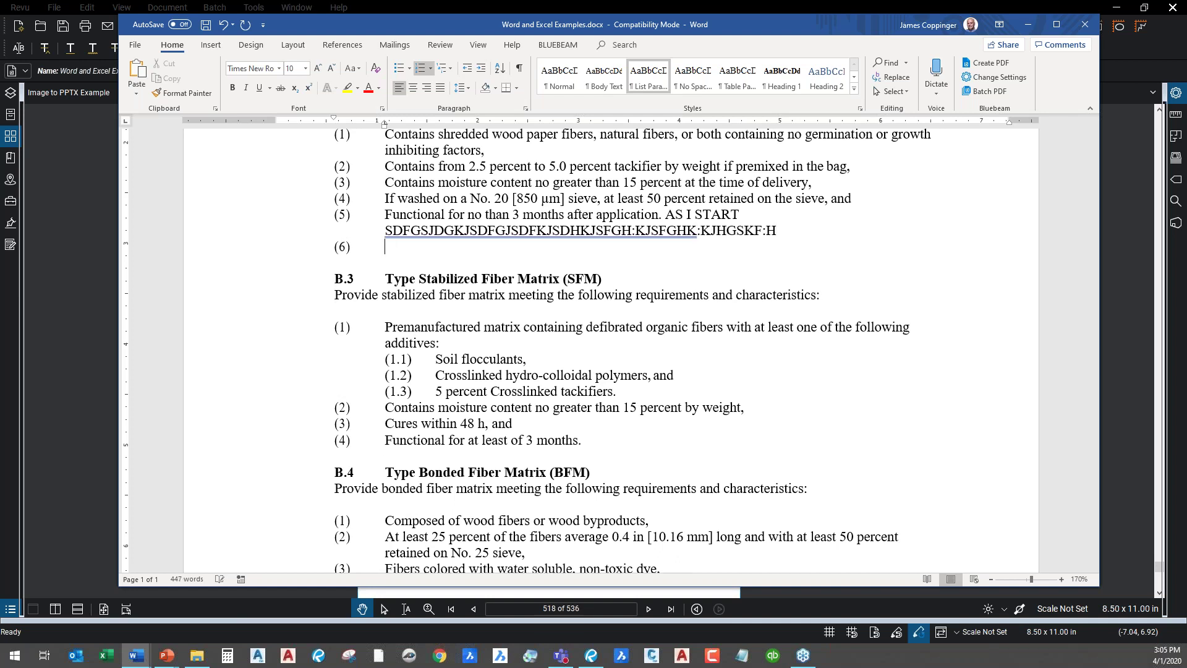
Delete the whole B.4 Type Bonded Fiber Matrix (BFM) section, including its heading, introduction and eight list items.
{"action": "scroll", "coordinate": [701, 307], "scroll_direction": "down", "scroll_amount": 3}
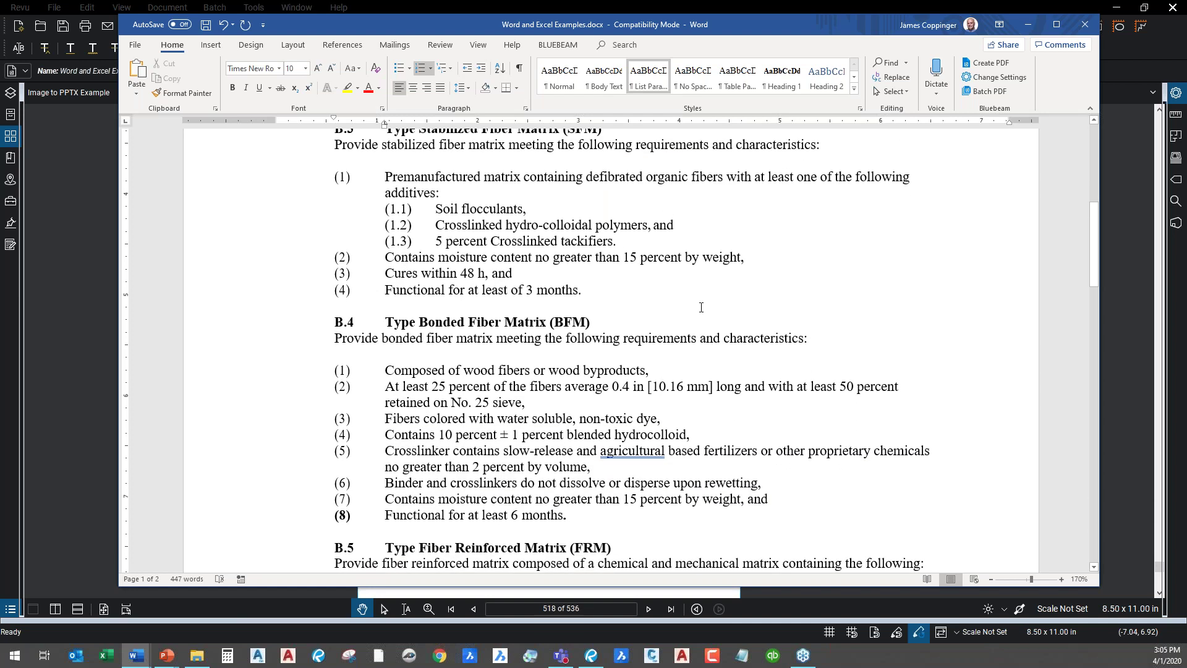
{"action": "left_click_drag", "start_coordinate": [574, 514], "coordinate": [280, 353]}
{"action": "key", "text": "Delete"}
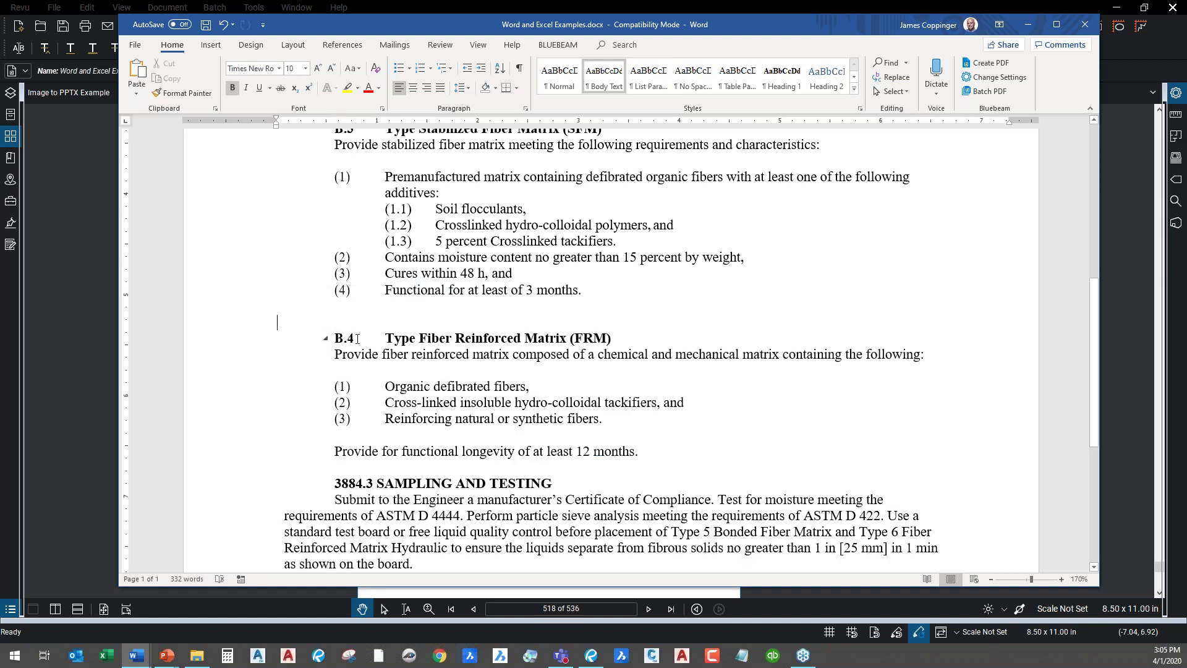
Add the lines "Item A", "Item B" and "Item C" below the 3884.3 Sampling and Testing paragraph.
{"action": "scroll", "coordinate": [356, 250], "scroll_direction": "up", "scroll_amount": 2}
{"action": "scroll", "coordinate": [417, 365], "scroll_direction": "down", "scroll_amount": 10}
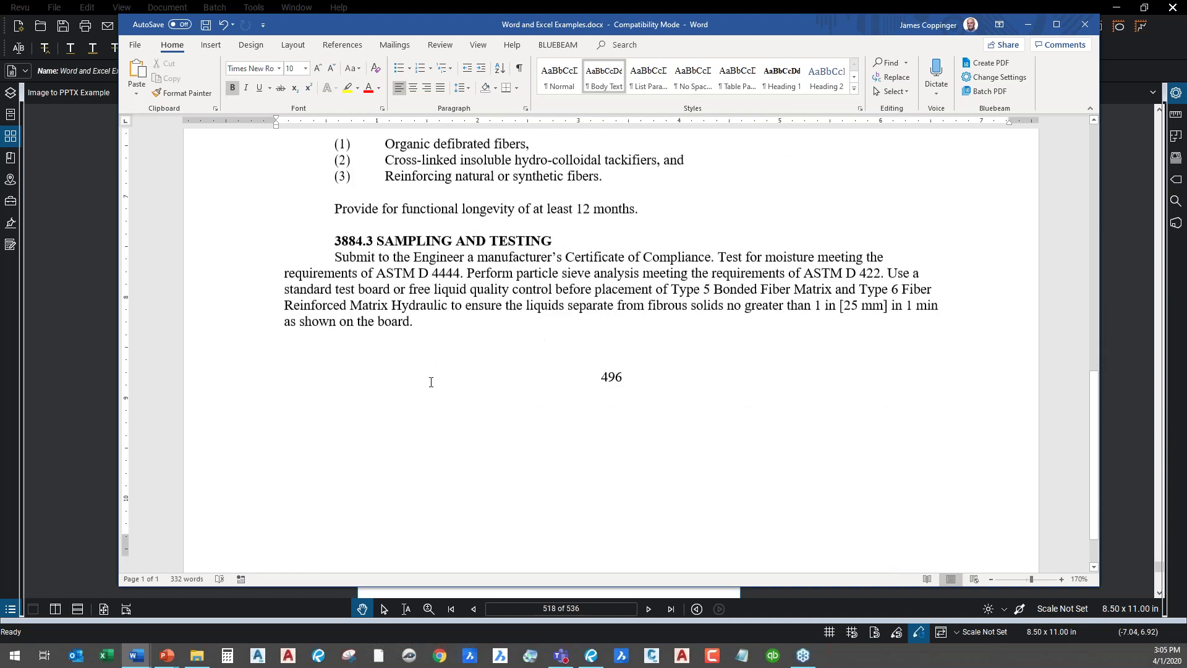
{"action": "scroll", "coordinate": [558, 345], "scroll_direction": "up", "scroll_amount": 11}
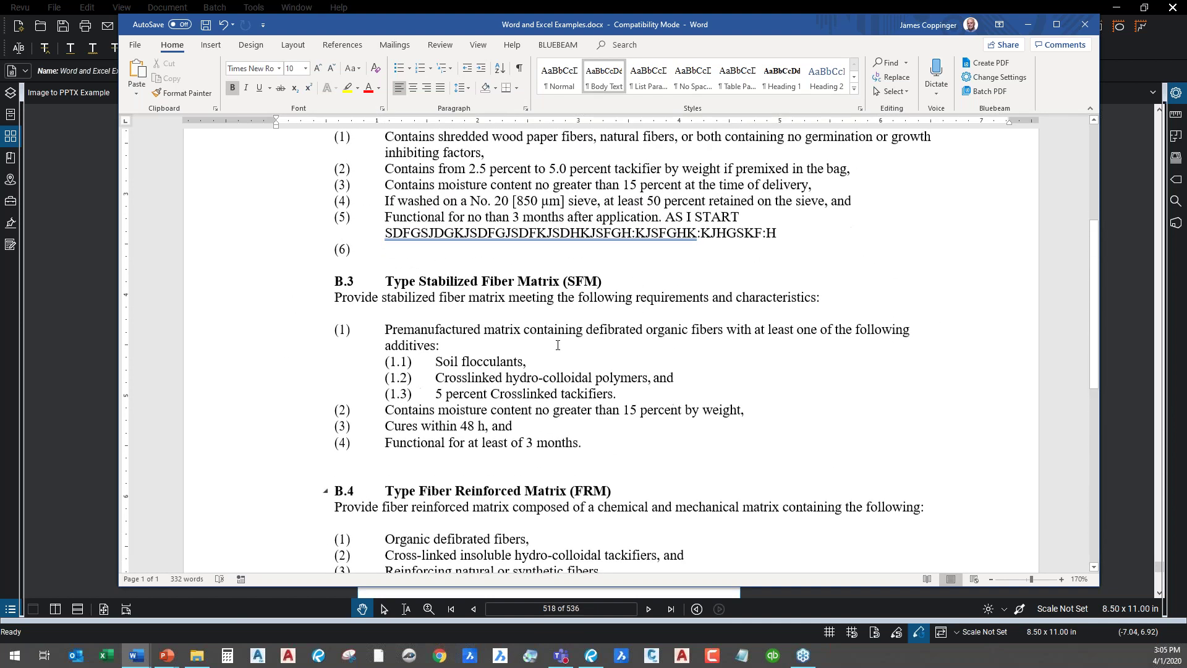
{"action": "scroll", "coordinate": [522, 306], "scroll_direction": "down", "scroll_amount": 6}
{"action": "left_click", "coordinate": [453, 366]}
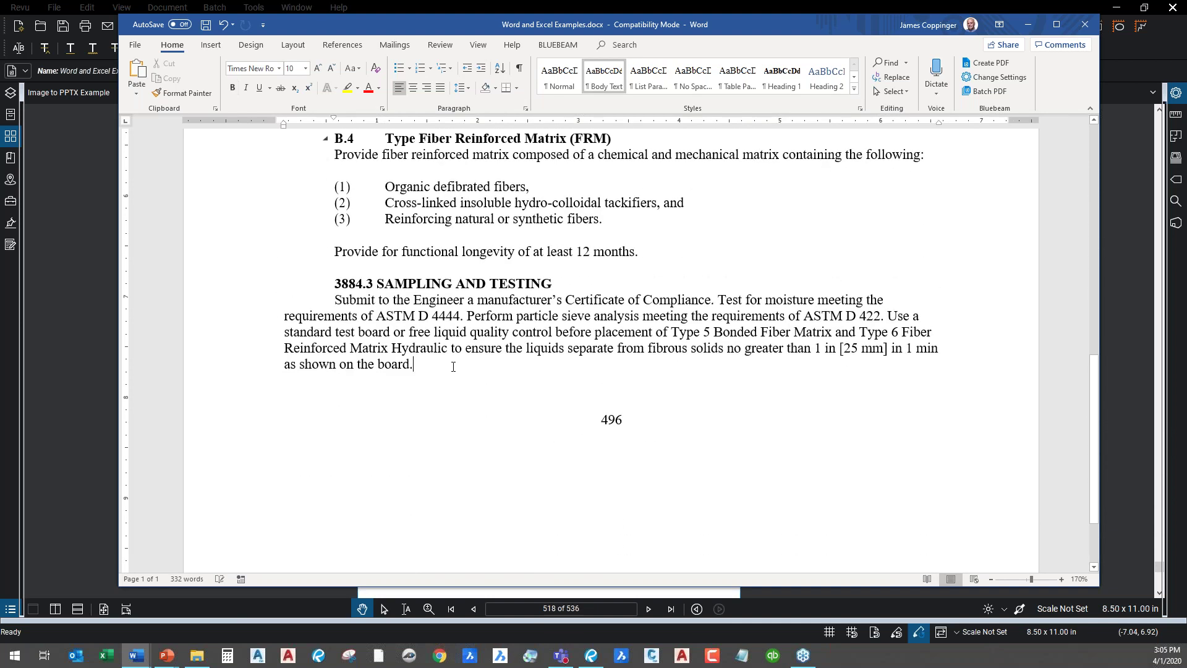
{"action": "key", "text": "Return"}
{"action": "type", "text": "Item"}
{"action": "key", "text": "Return"}
{"action": "key", "text": "BackSpace"}
{"action": "key", "text": "BackSpace"}
{"action": "key", "text": "BackSpace"}
{"action": "type", "text": "m A"}
{"action": "key", "text": "Return"}
{"action": "type", "text": "Item B"}
{"action": "key", "text": "Return"}
{"action": "type", "text": "Item C"}
Format the Item A, Item B and Item C lines as a bulleted list and save the Word document.
{"action": "left_click_drag", "start_coordinate": [377, 432], "coordinate": [337, 378]}
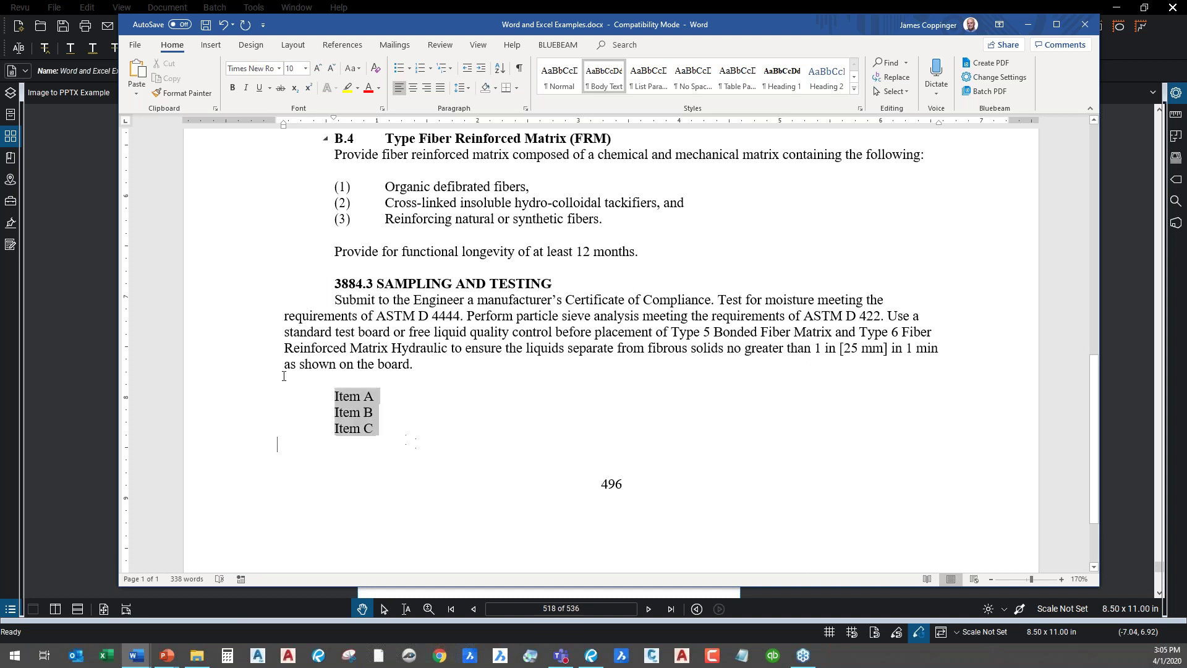
{"action": "left_click", "coordinate": [398, 68]}
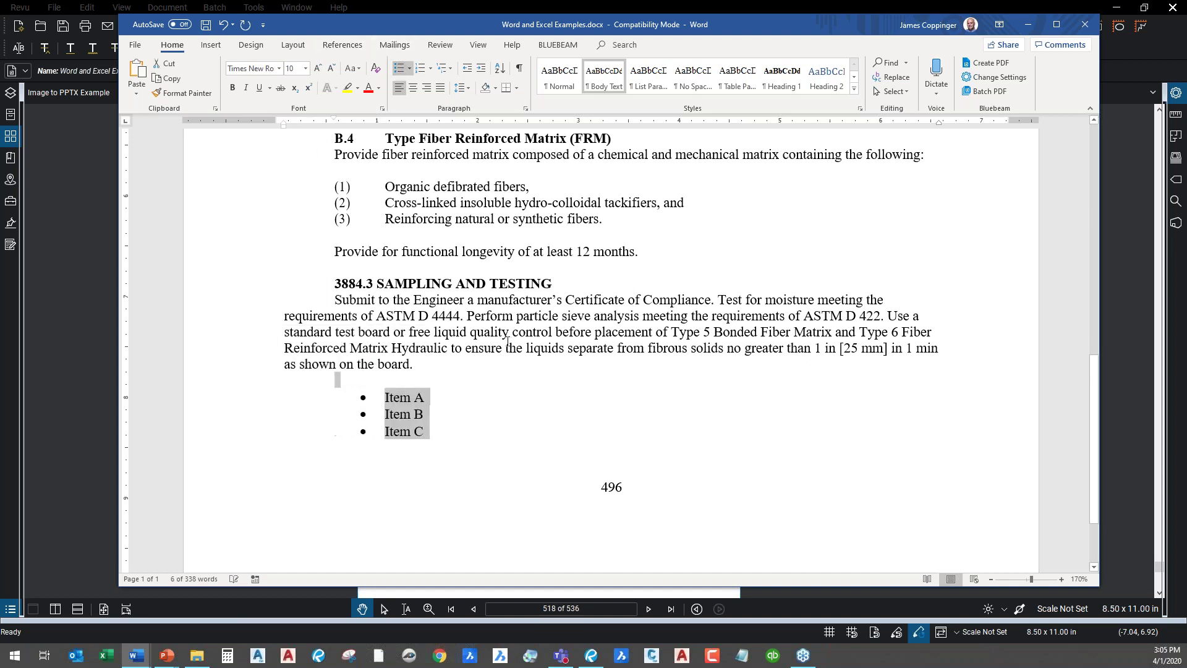
{"action": "left_click", "coordinate": [510, 386]}
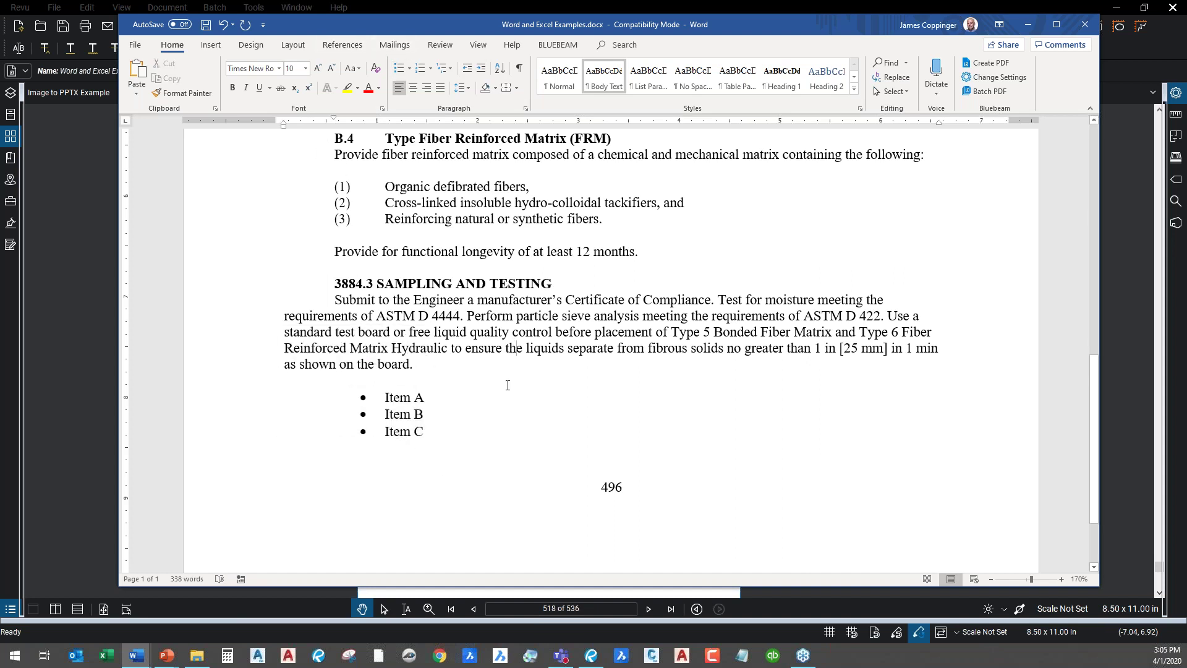
{"action": "left_click", "coordinate": [206, 25]}
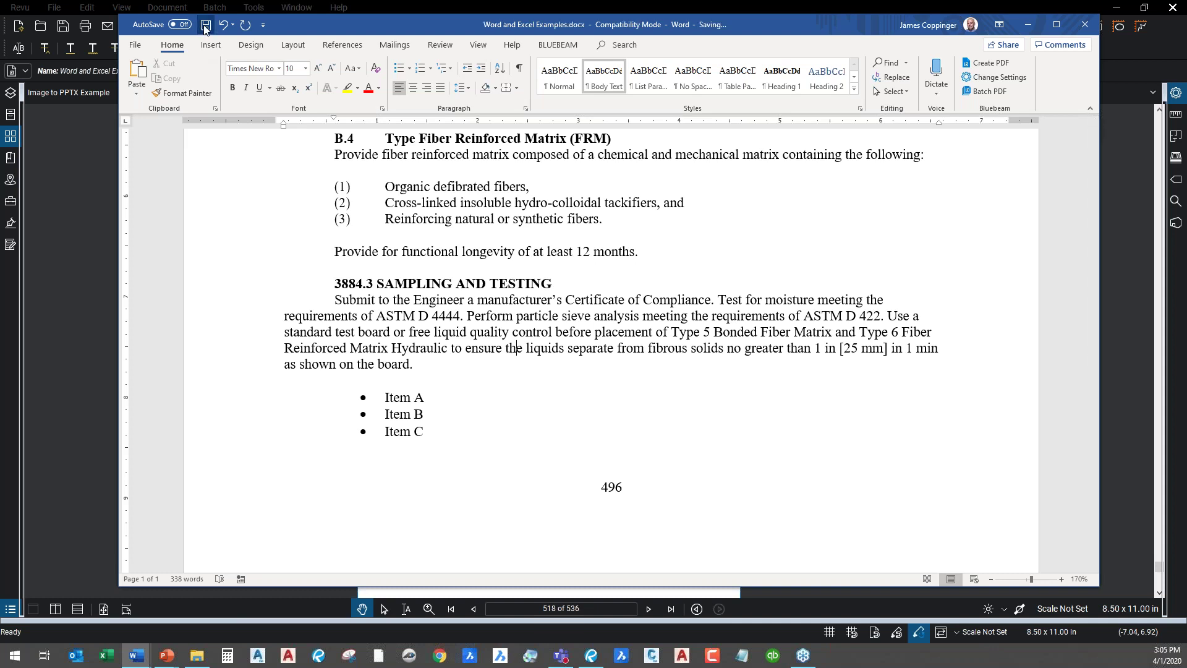
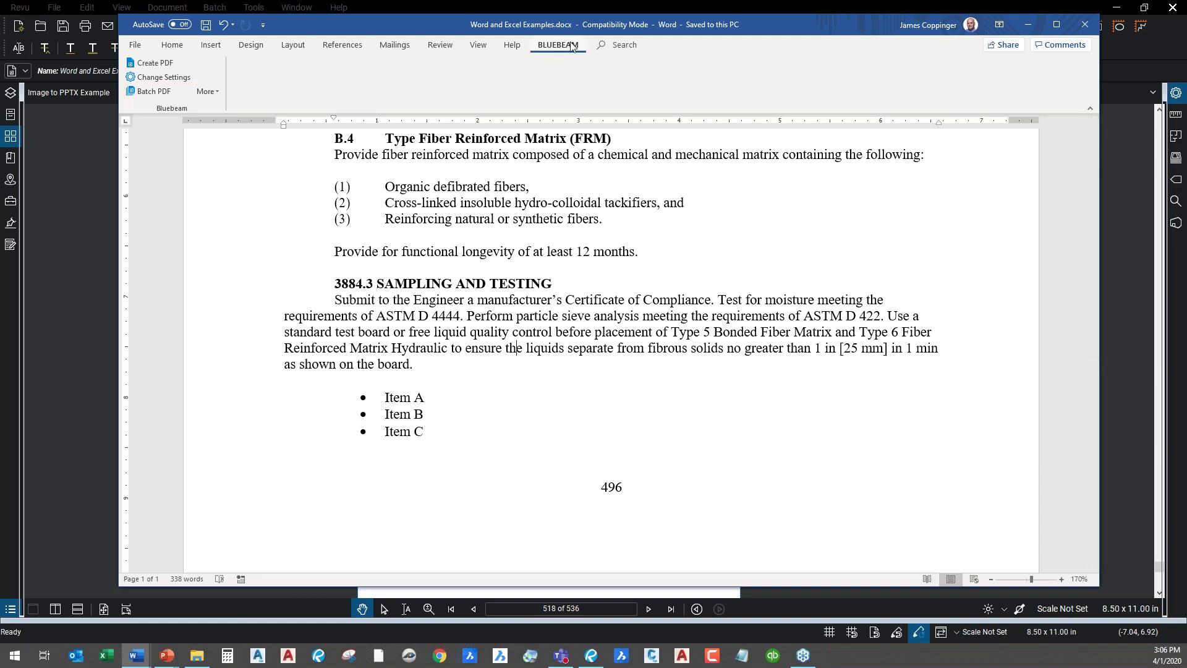
Create a PDF of the Word document with the Bluebeam add-in, saving it to the Desktop as PAGE 518 Replace.
{"action": "left_click", "coordinate": [143, 64]}
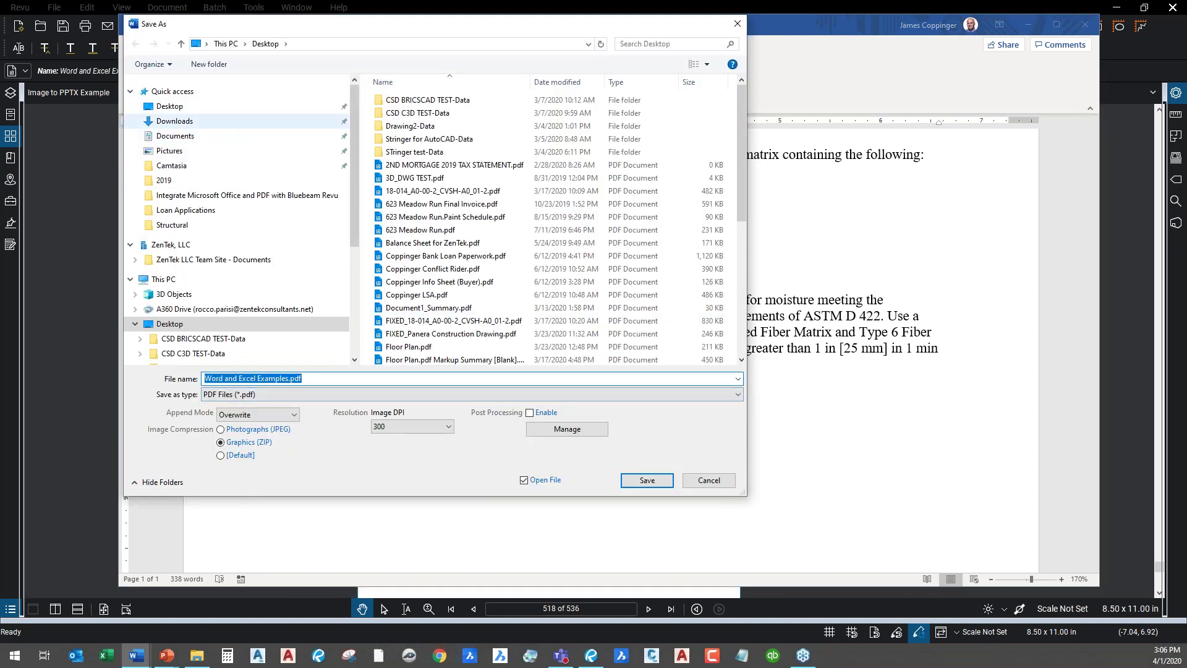
{"action": "left_click", "coordinate": [174, 107]}
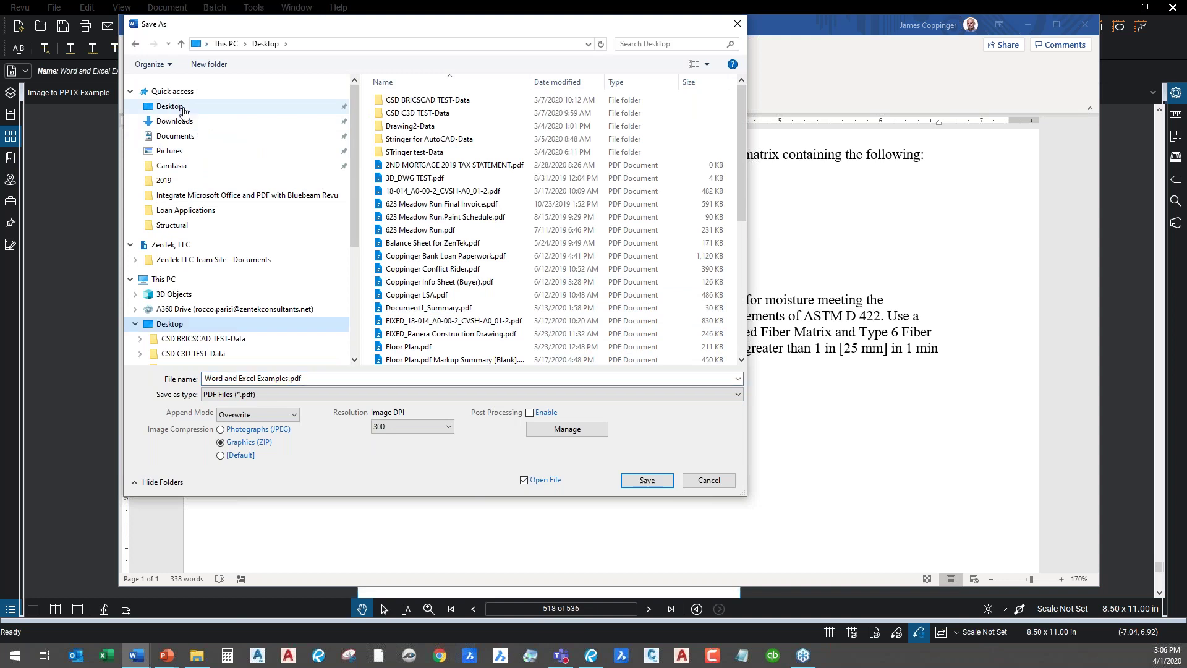
{"action": "left_click", "coordinate": [335, 377]}
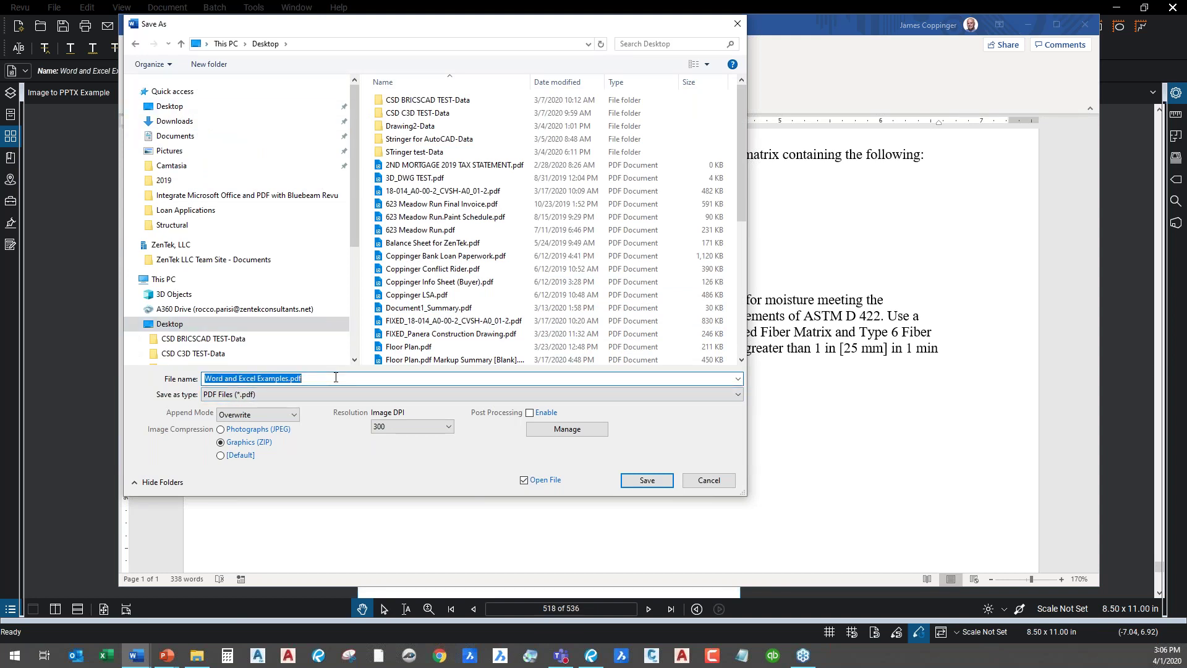
{"action": "type", "text": "PAGE 518 Replace"}
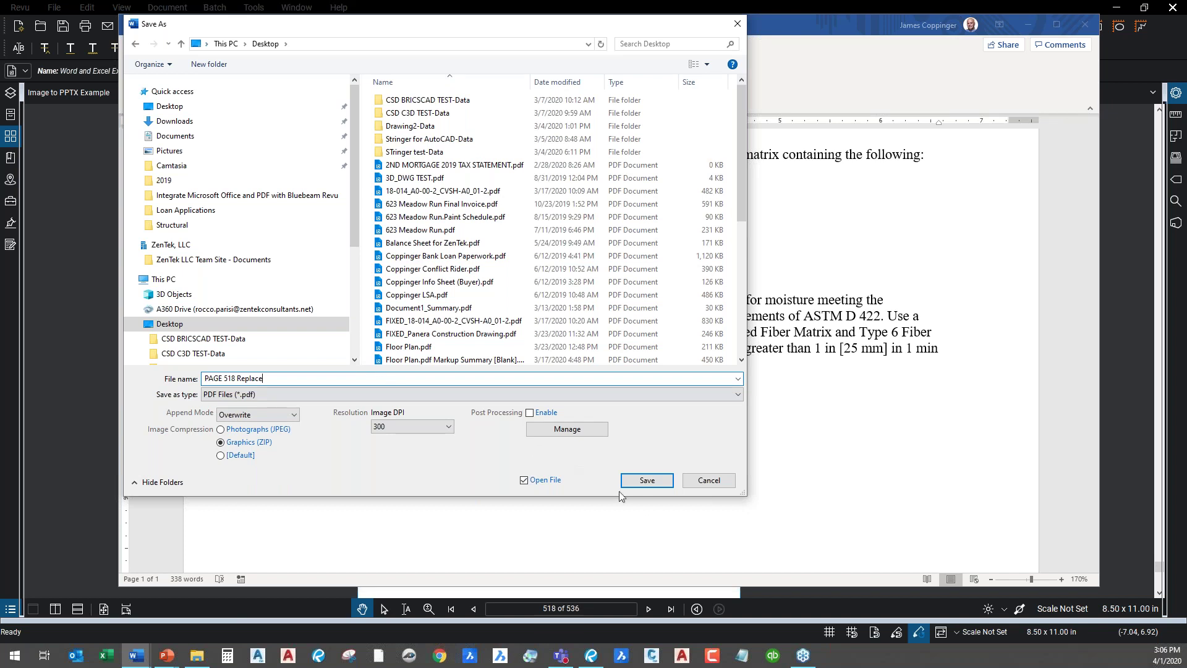
{"action": "left_click", "coordinate": [646, 481]}
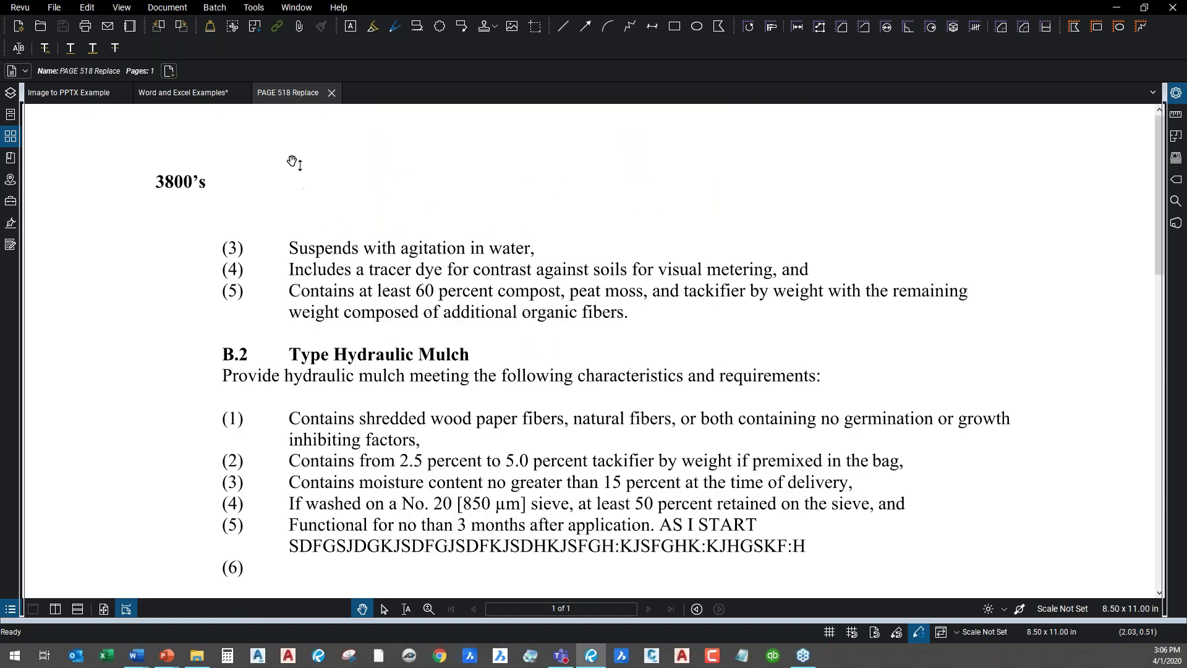
Review the new PAGE 518 Replace PDF from the B.2 section down to the bulleted items, and close it.
{"action": "scroll", "coordinate": [349, 297], "scroll_direction": "down", "scroll_amount": 6}
{"action": "scroll", "coordinate": [358, 312], "scroll_direction": "up", "scroll_amount": 5}
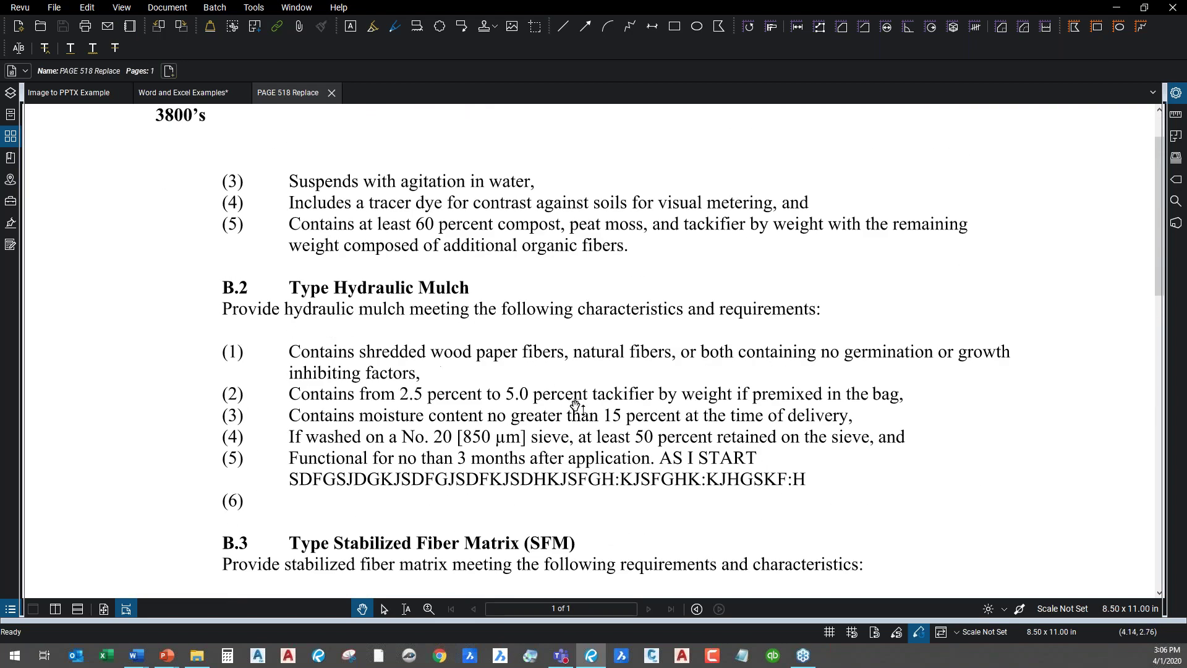
{"action": "scroll", "coordinate": [636, 502], "scroll_direction": "down", "scroll_amount": 6}
{"action": "scroll", "coordinate": [636, 502], "scroll_direction": "down", "scroll_amount": 5}
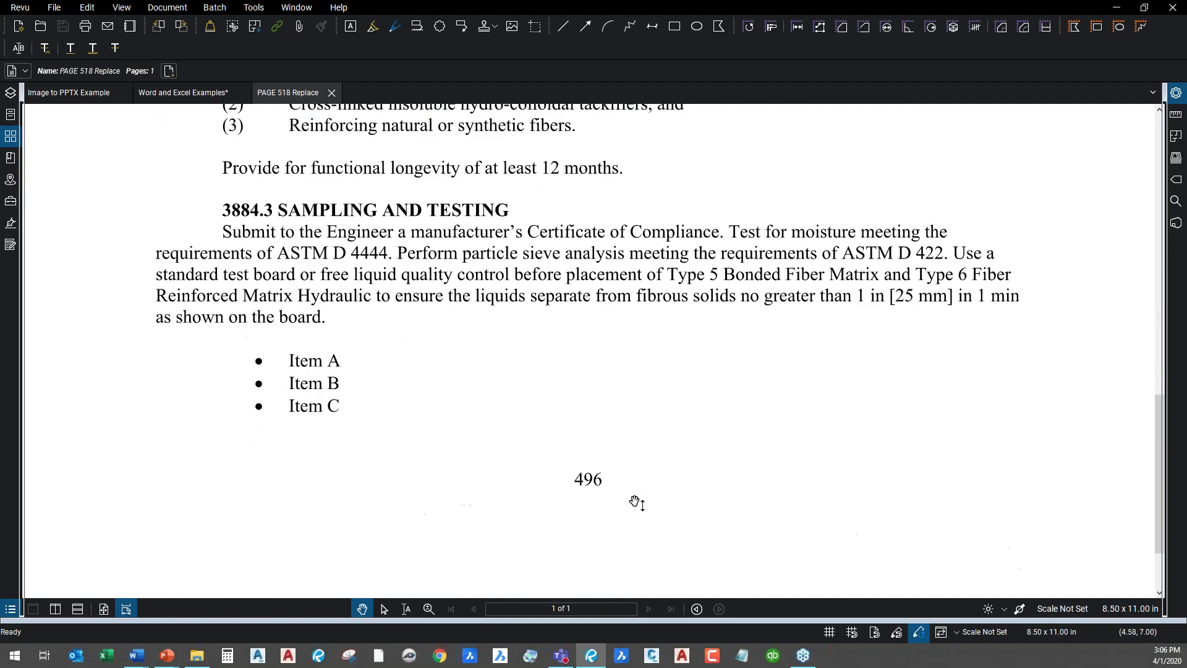
{"action": "scroll", "coordinate": [405, 423], "scroll_direction": "down", "scroll_amount": 2}
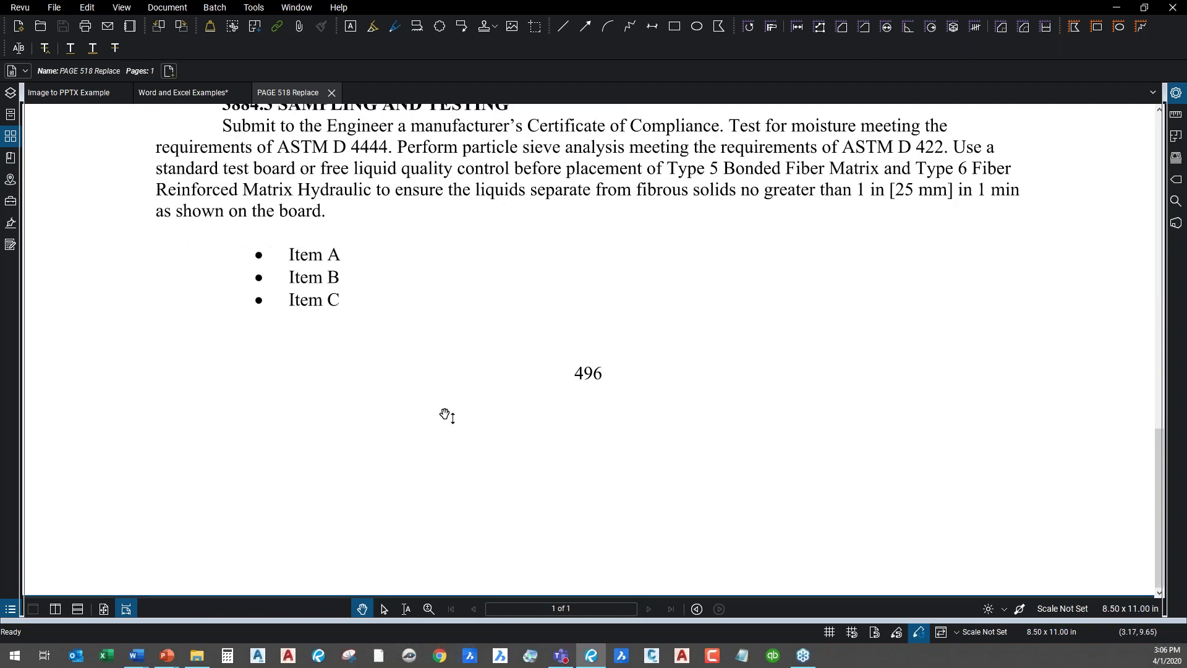
{"action": "left_click", "coordinate": [332, 93]}
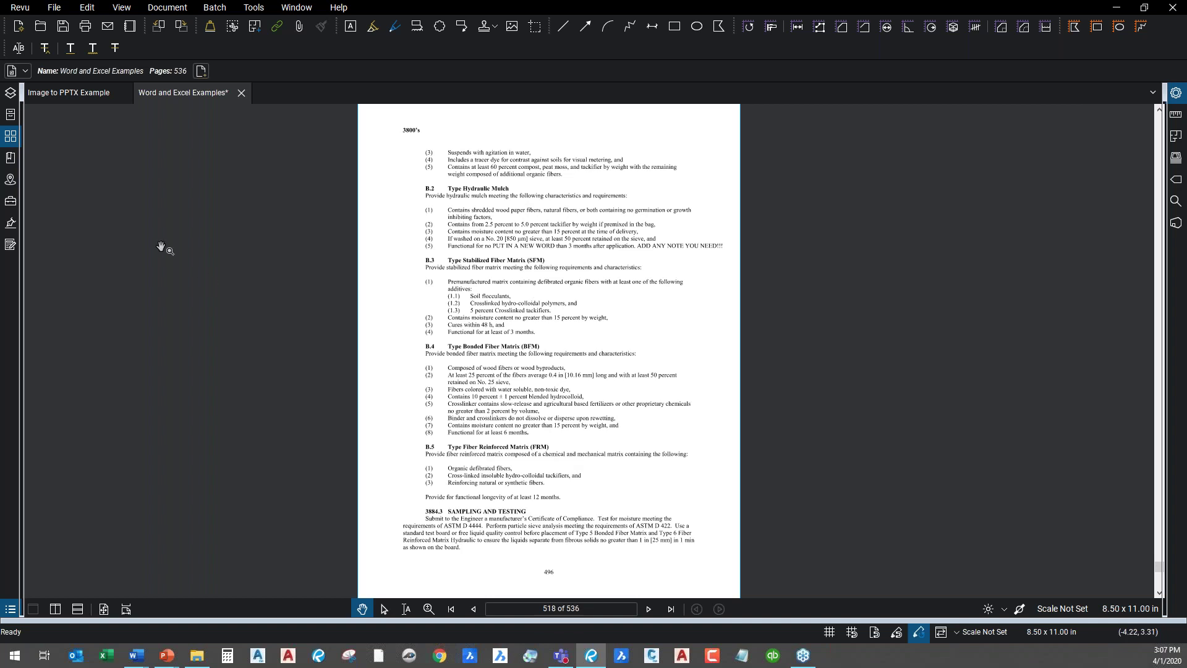
Replace page 518 of the Word and Excel Examples PDF with page 1 of PAGE 518 Replace.pdf and look over the swapped page.
{"action": "left_click", "coordinate": [10, 136]}
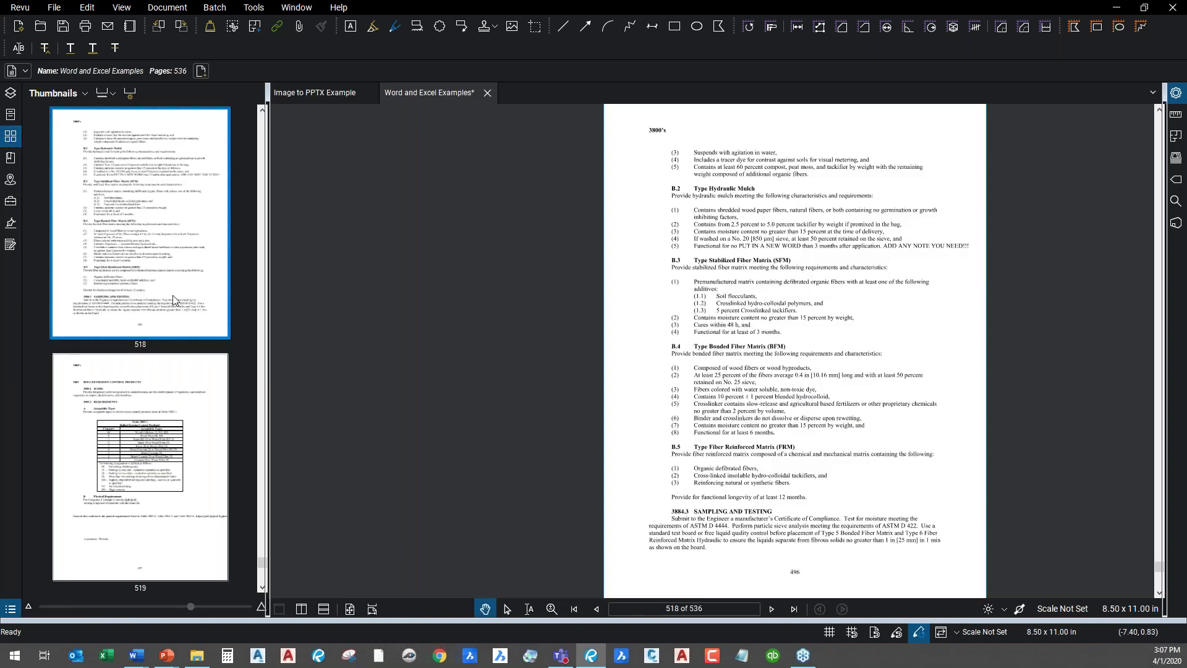
{"action": "right_click", "coordinate": [157, 263]}
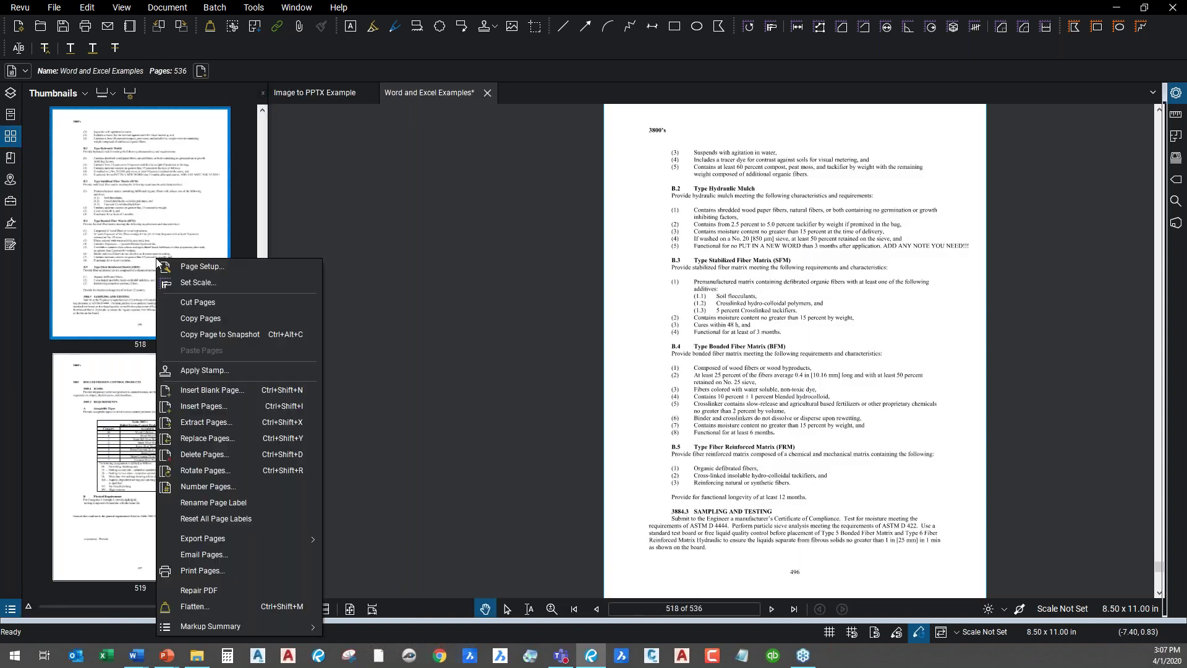
{"action": "left_click", "coordinate": [236, 441]}
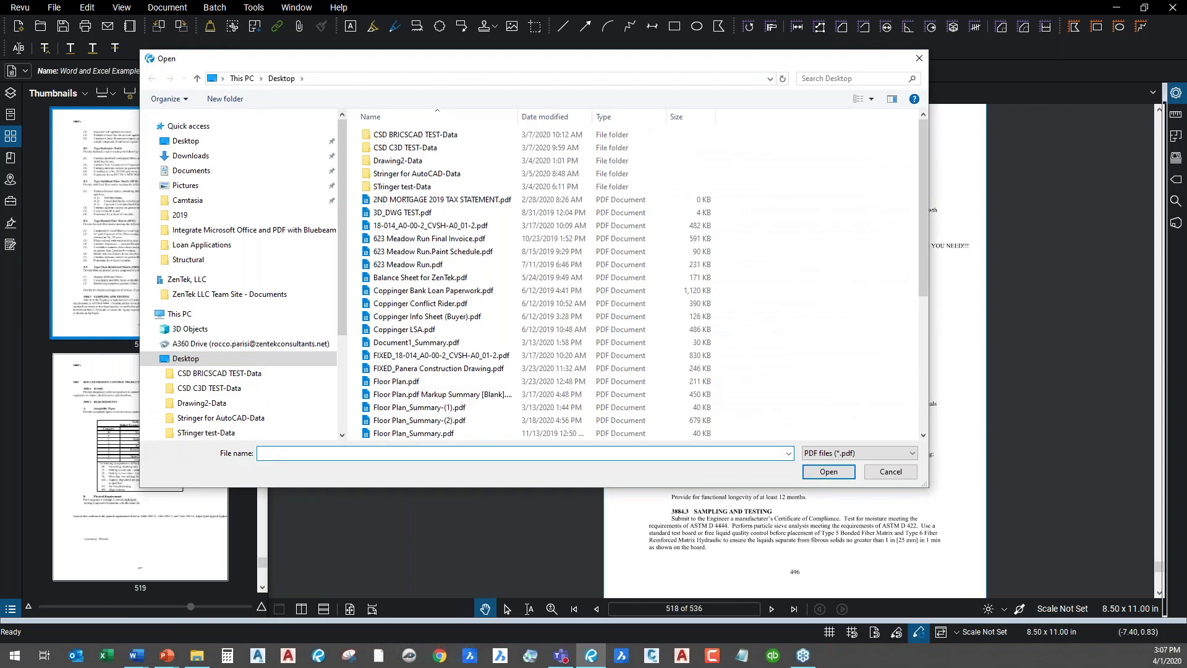
{"action": "left_click", "coordinate": [544, 116]}
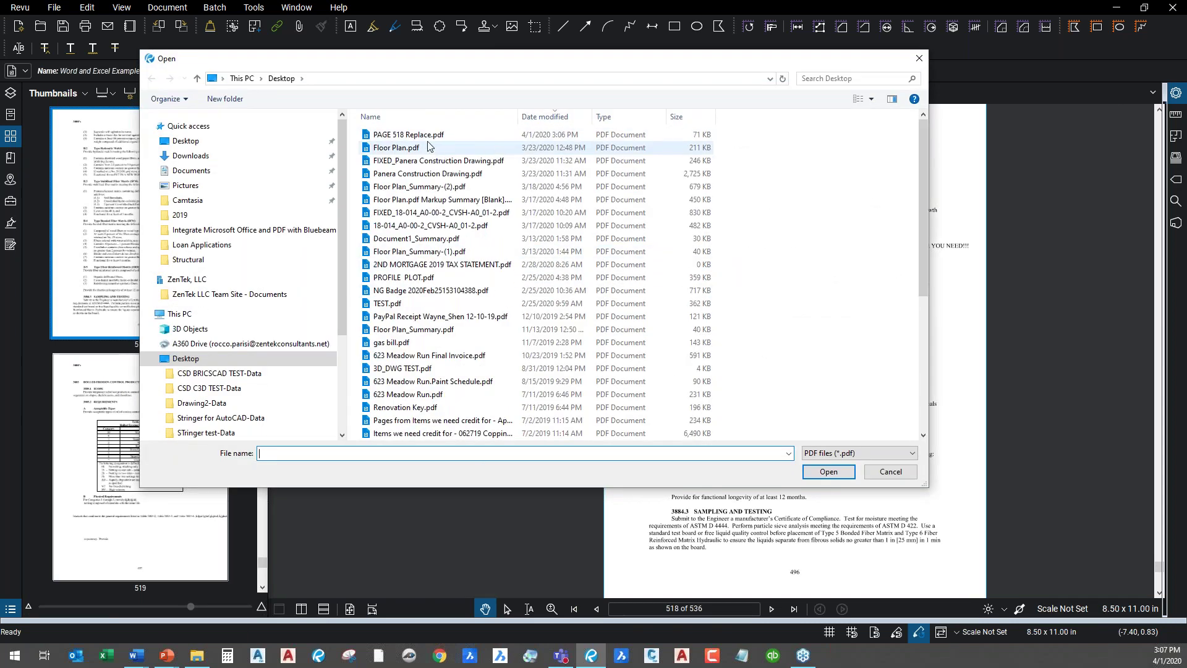
{"action": "left_click", "coordinate": [427, 135]}
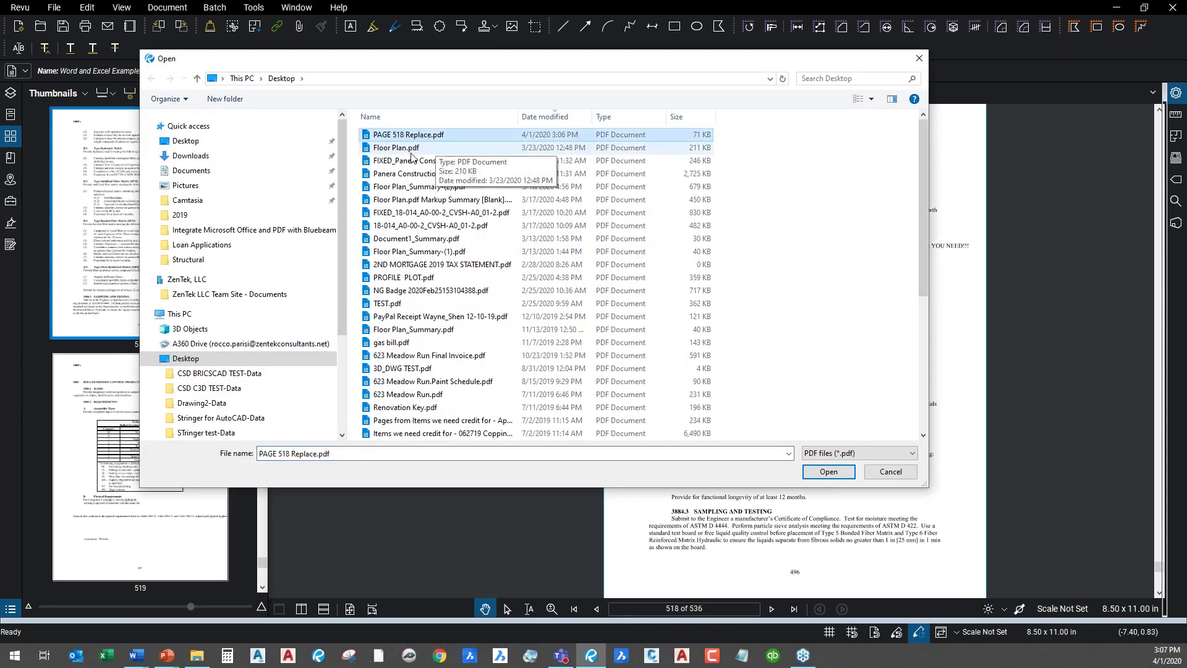
{"action": "left_click", "coordinate": [829, 471]}
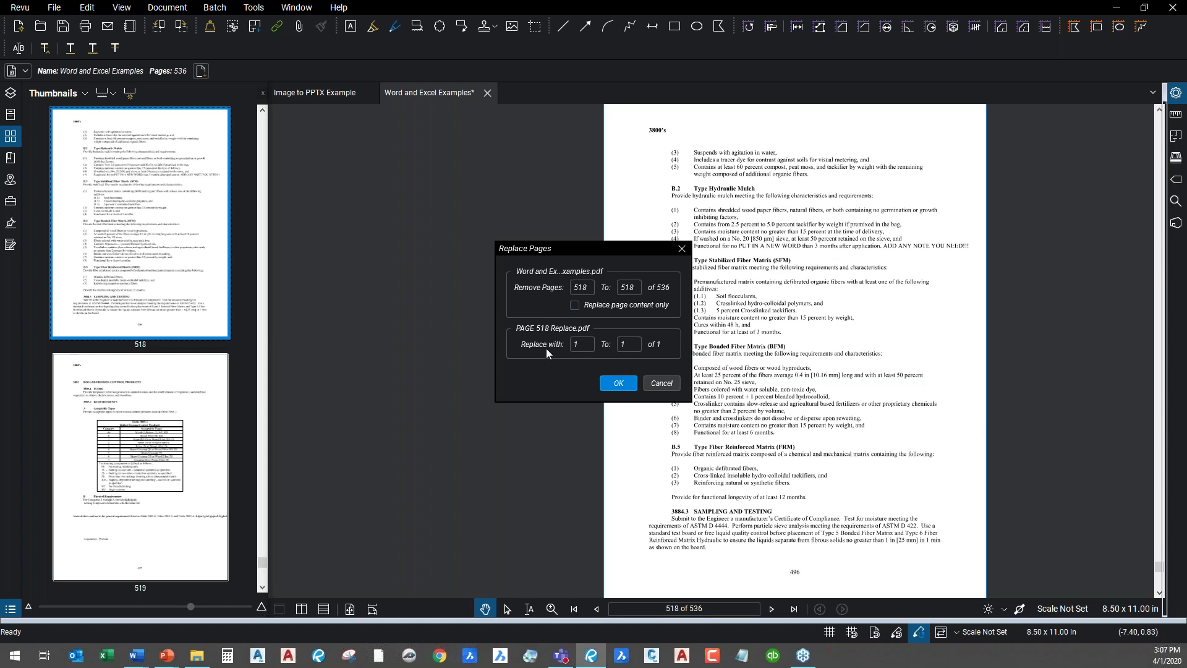
{"action": "left_click", "coordinate": [617, 383]}
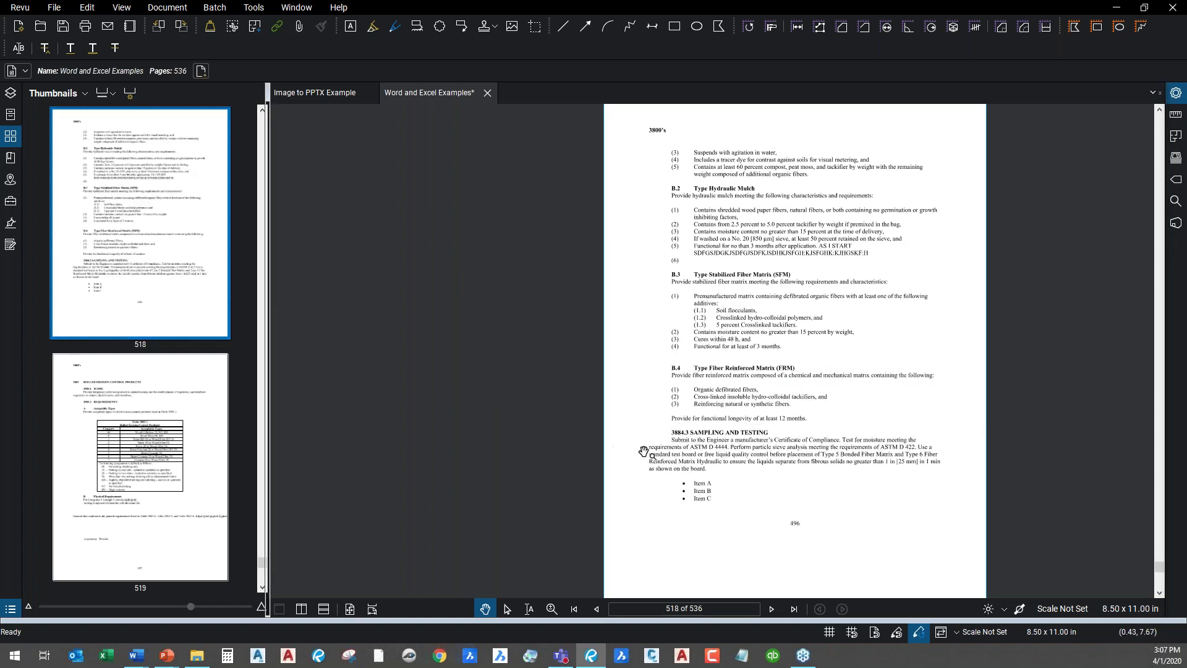
{"action": "scroll", "coordinate": [793, 467], "scroll_direction": "up", "scroll_amount": 2, "text": "ctrl"}
{"action": "scroll", "coordinate": [794, 467], "scroll_direction": "up", "scroll_amount": 2}
{"action": "scroll", "coordinate": [871, 471], "scroll_direction": "down", "scroll_amount": 5}
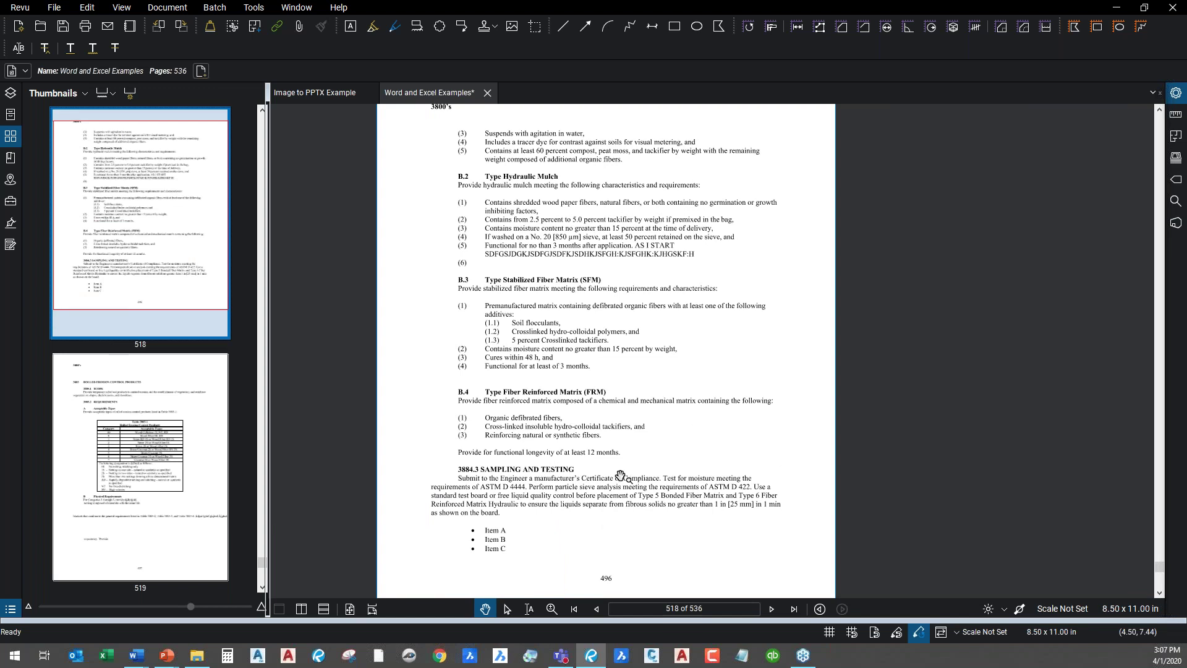
Go to page 523, hide the page thumbnails and frame Table 3886-1 Silt Fence Requirements in view.
{"action": "left_click", "coordinate": [772, 609]}
{"action": "left_click", "coordinate": [772, 608]}
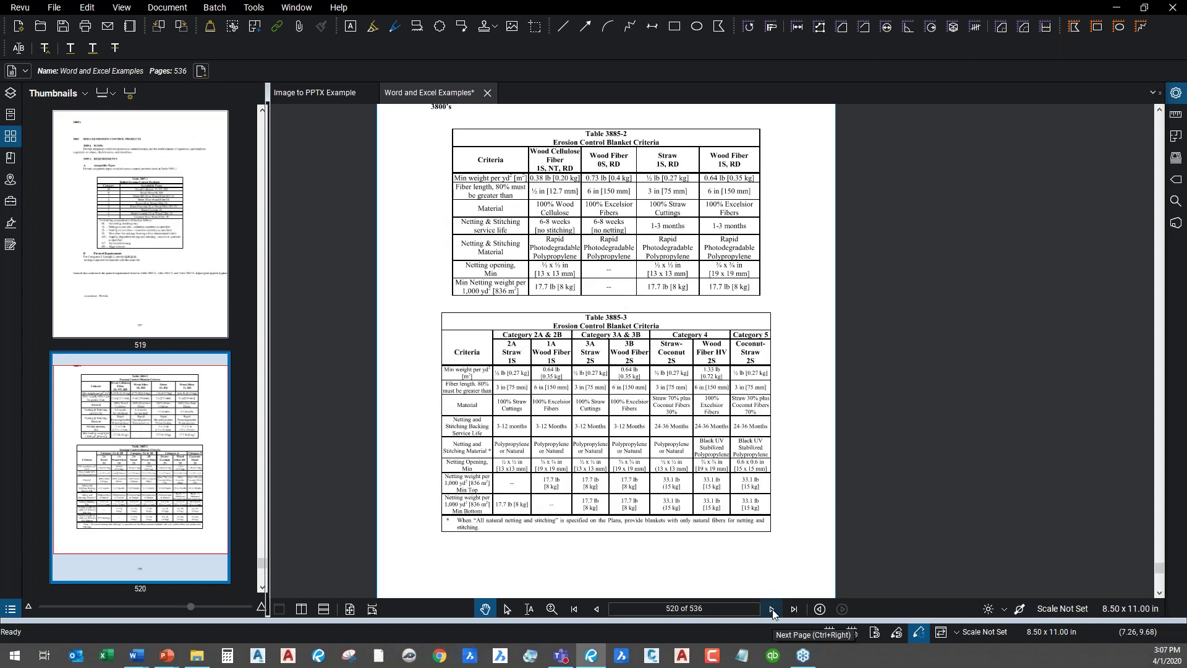
{"action": "left_click", "coordinate": [772, 610]}
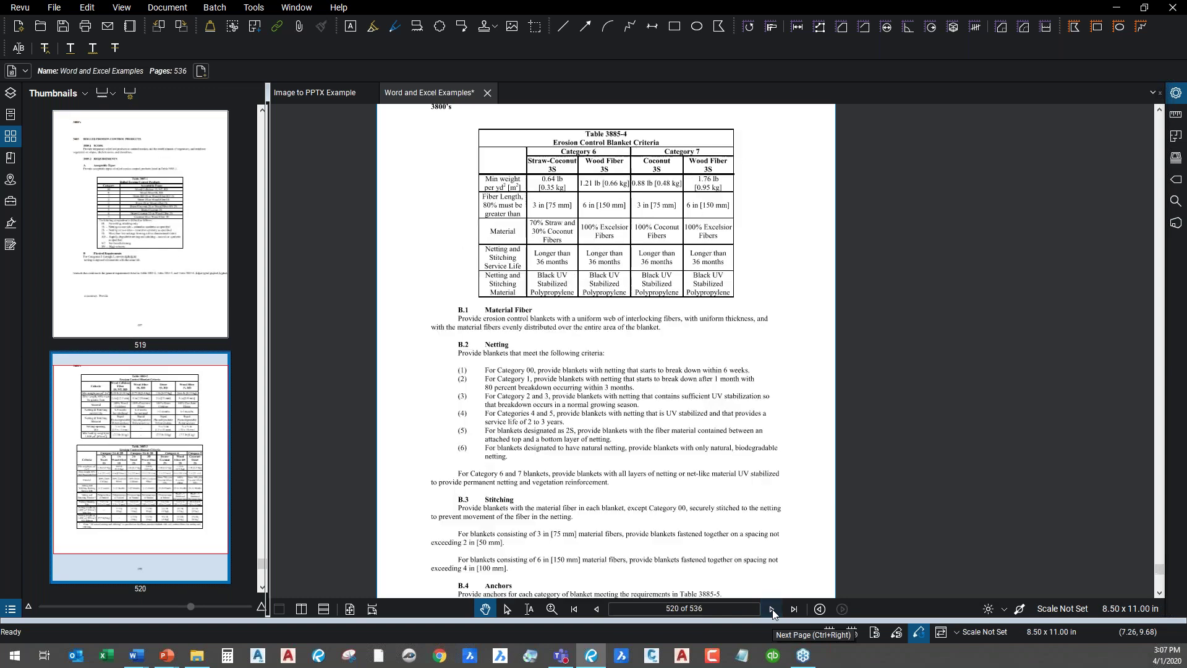
{"action": "left_click", "coordinate": [772, 610]}
{"action": "left_click", "coordinate": [772, 610]}
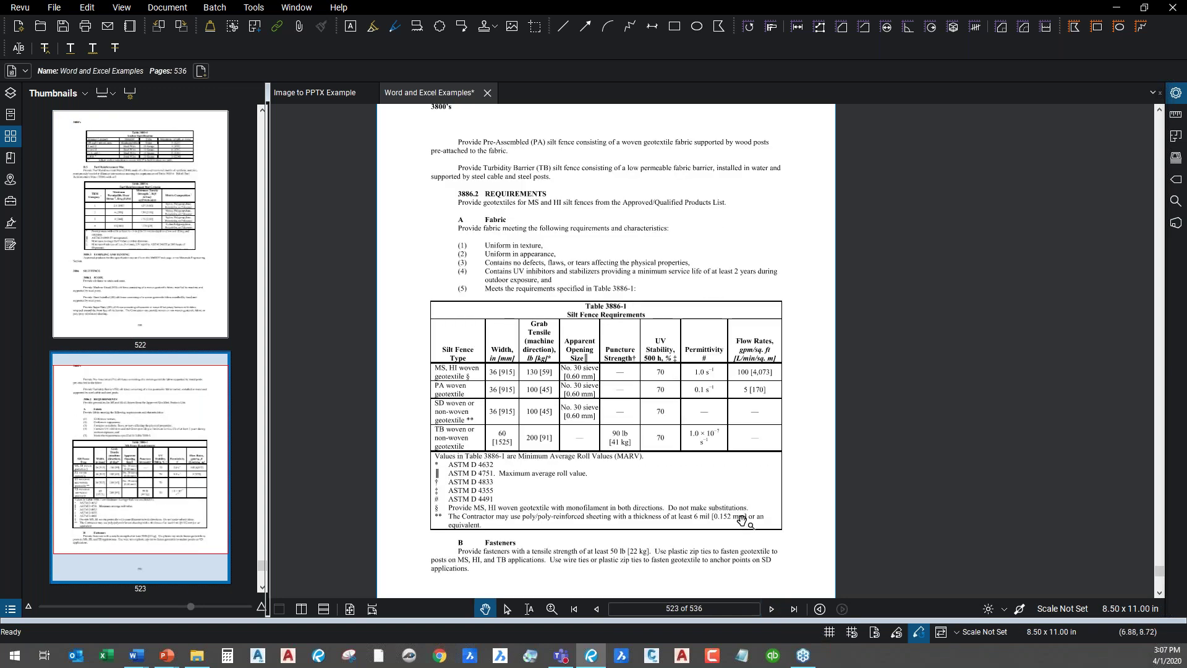
{"action": "left_click_drag", "start_coordinate": [719, 407], "coordinate": [688, 350]}
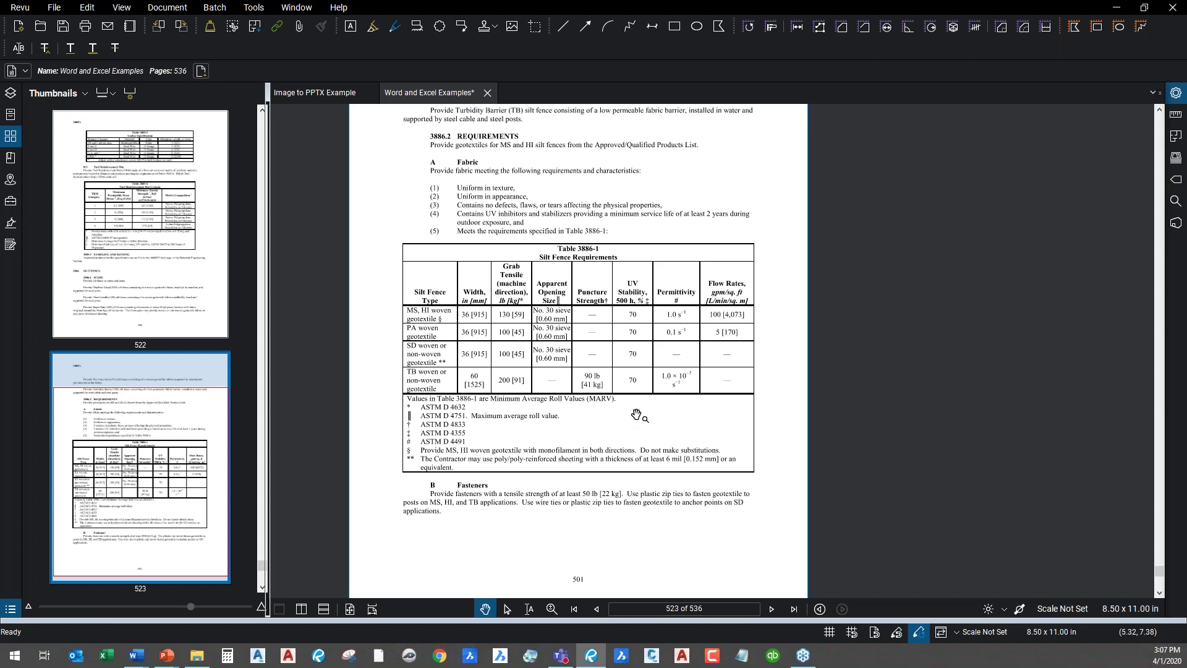
{"action": "left_click", "coordinate": [11, 138]}
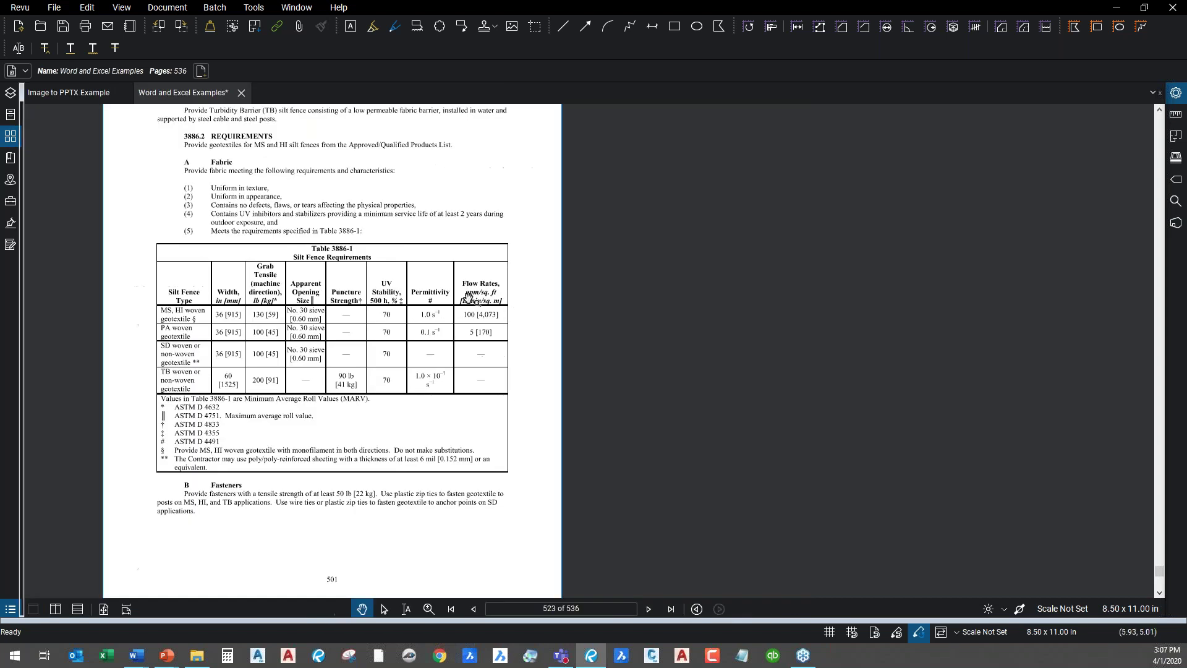
{"action": "scroll", "coordinate": [506, 394], "scroll_direction": "up", "scroll_amount": 2}
{"action": "scroll", "coordinate": [506, 393], "scroll_direction": "down", "scroll_amount": 1}
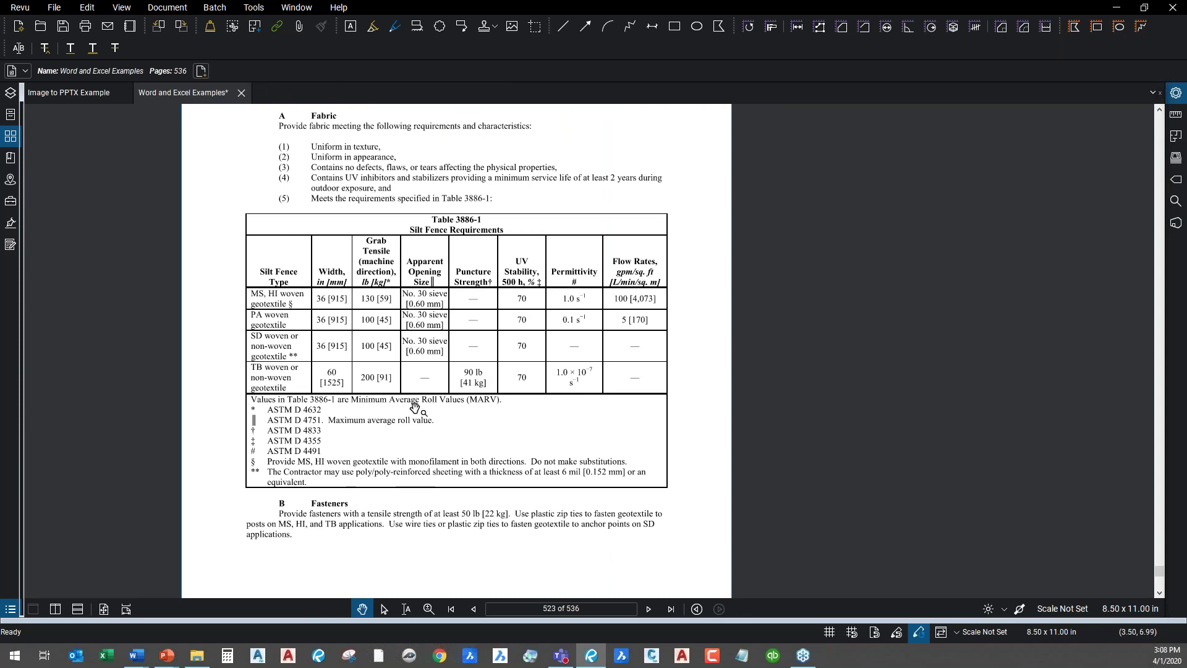
{"action": "left_click_drag", "start_coordinate": [487, 442], "coordinate": [560, 446]}
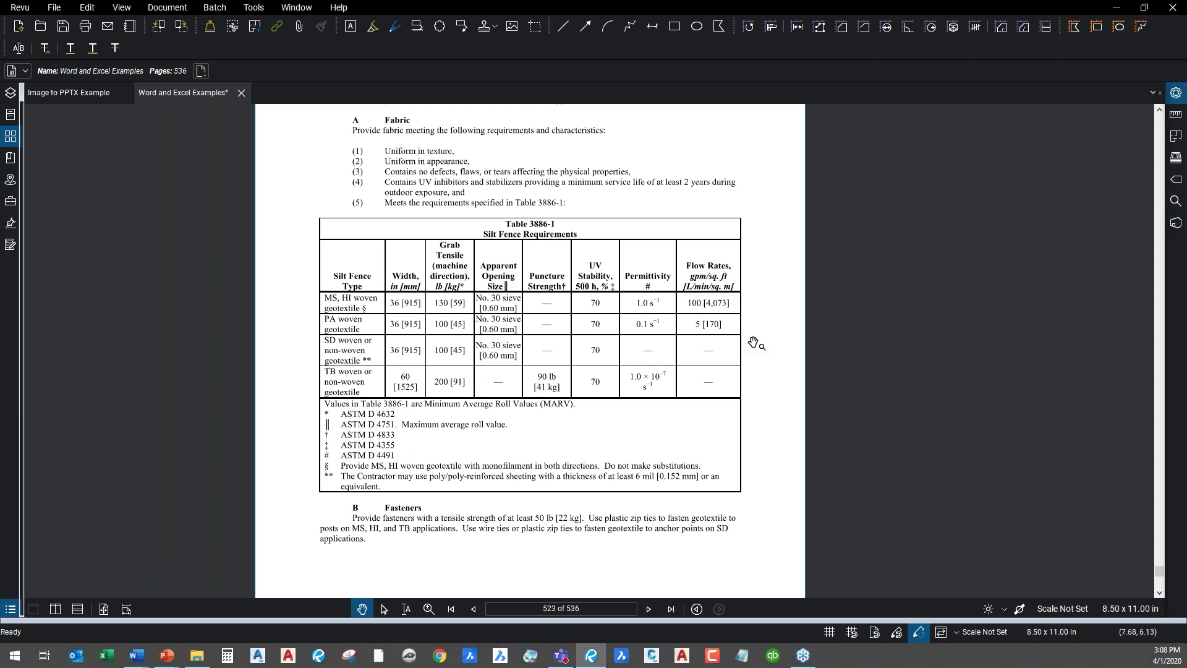
{"action": "scroll", "coordinate": [495, 247], "scroll_direction": "down", "scroll_amount": 2}
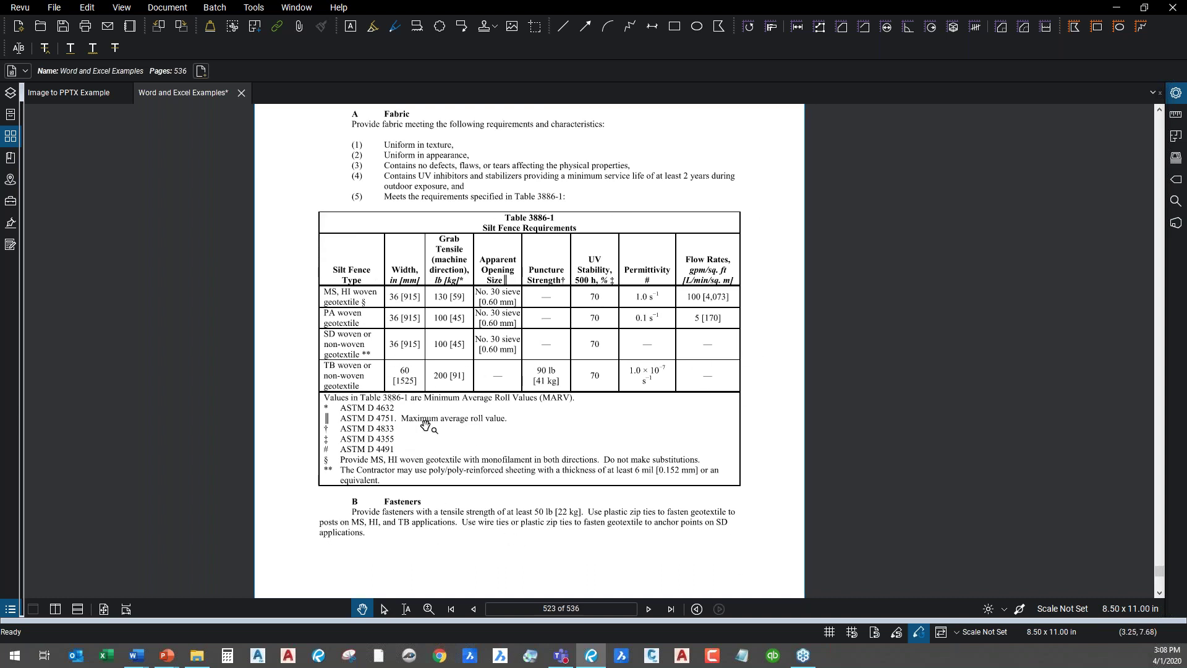
Export the page region around Table 3886-1 Silt Fence Requirements to an Excel workbook, saving Word and Excel Examples.xlsx on the Desktop.
{"action": "left_click", "coordinate": [54, 11]}
{"action": "mouse_move", "coordinate": [132, 287]}
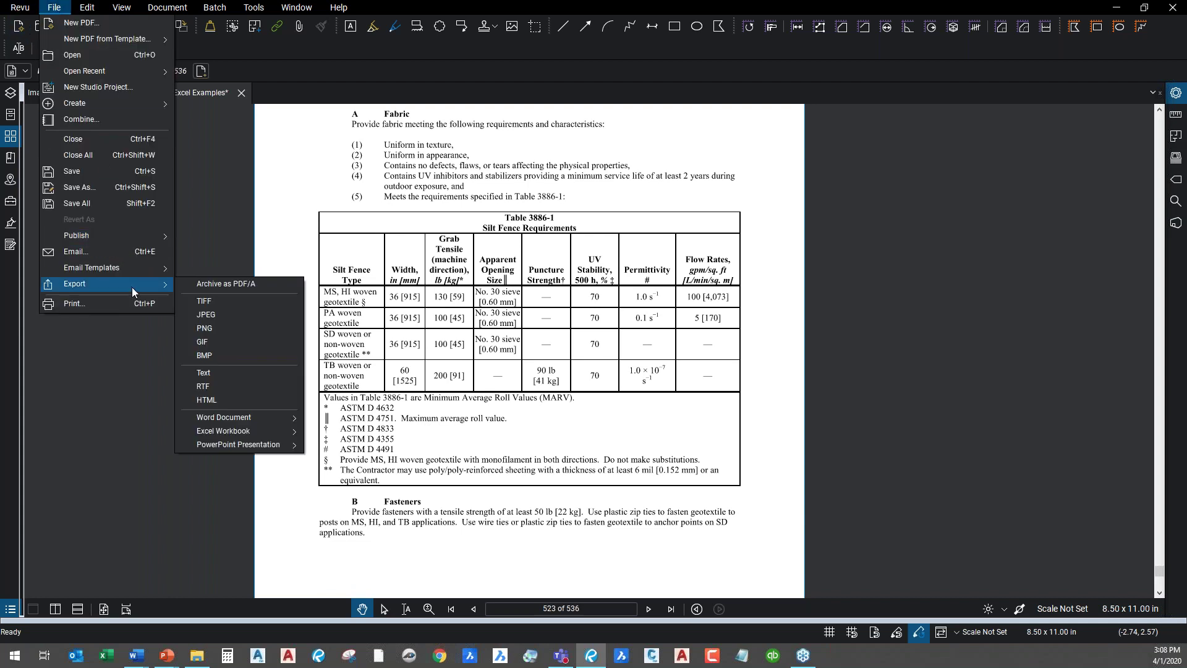
{"action": "mouse_move", "coordinate": [262, 431]}
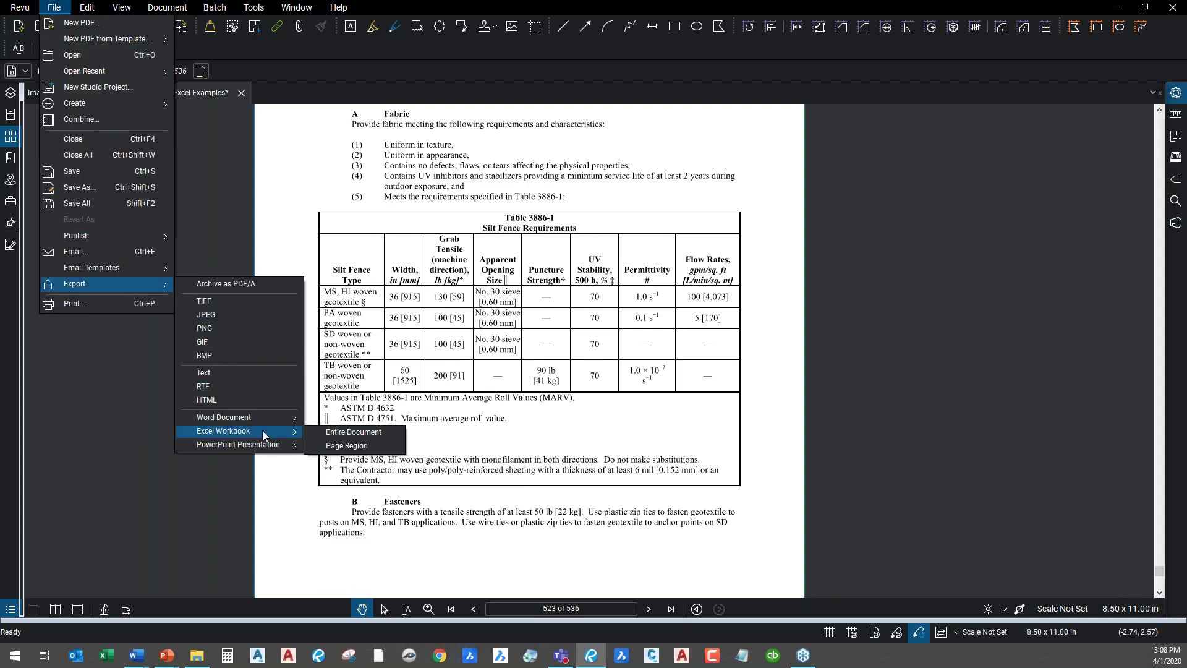
{"action": "left_click", "coordinate": [372, 450]}
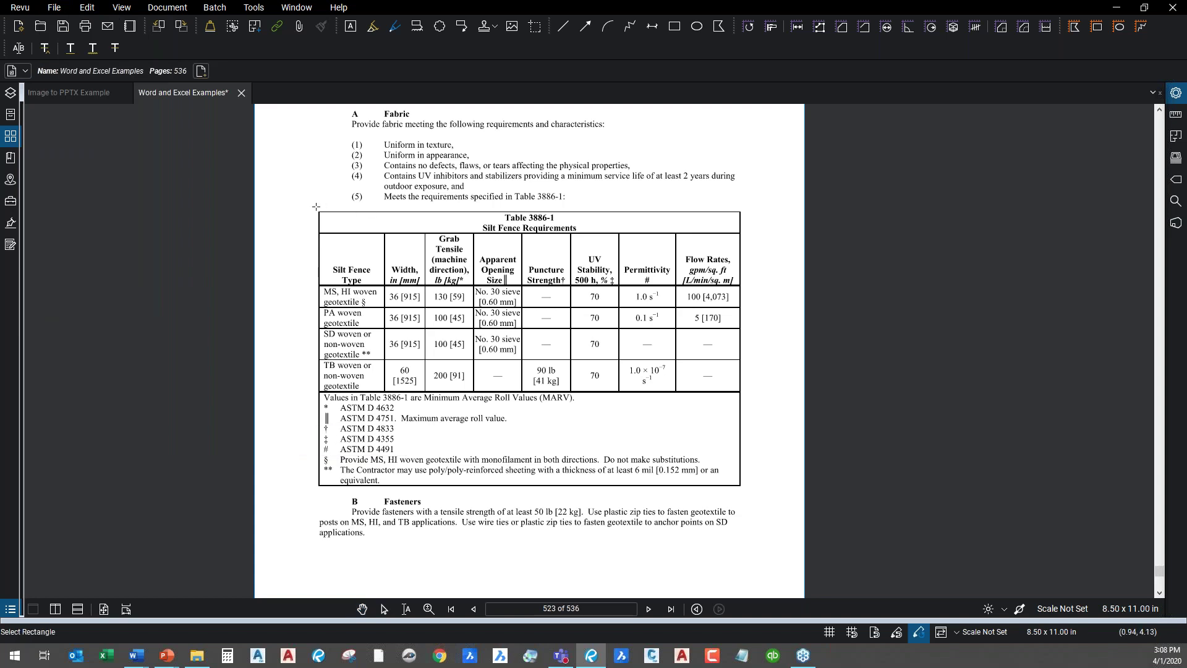
{"action": "left_click_drag", "start_coordinate": [315, 206], "coordinate": [751, 490]}
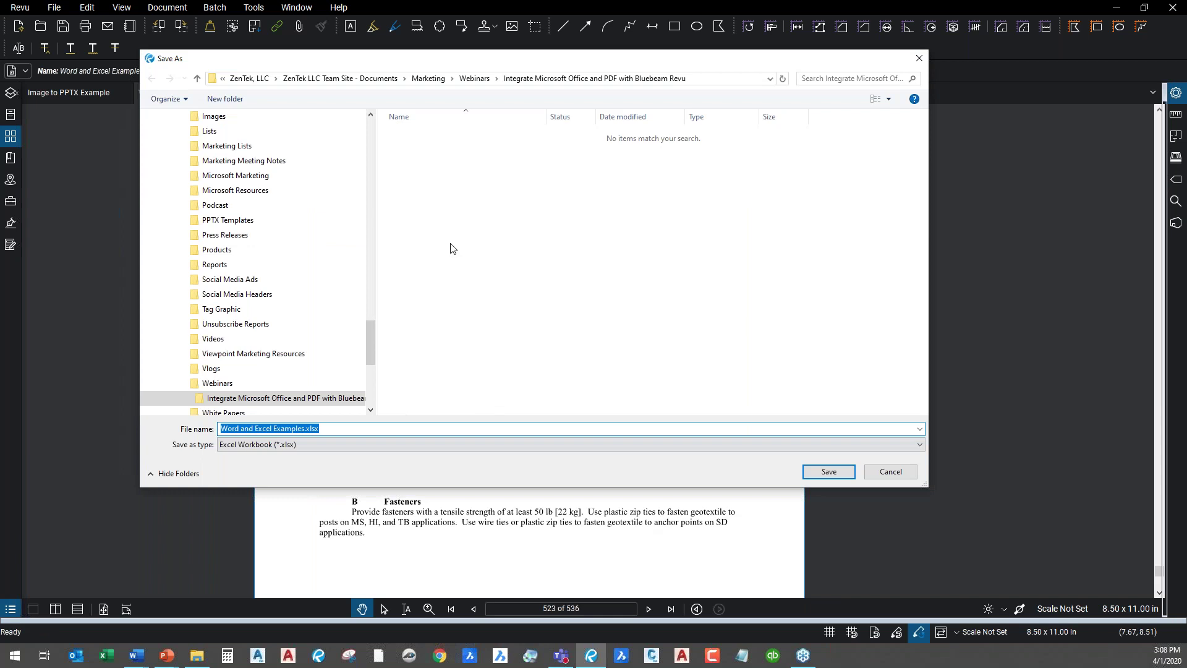
{"action": "left_click_drag", "start_coordinate": [369, 340], "coordinate": [369, 136]}
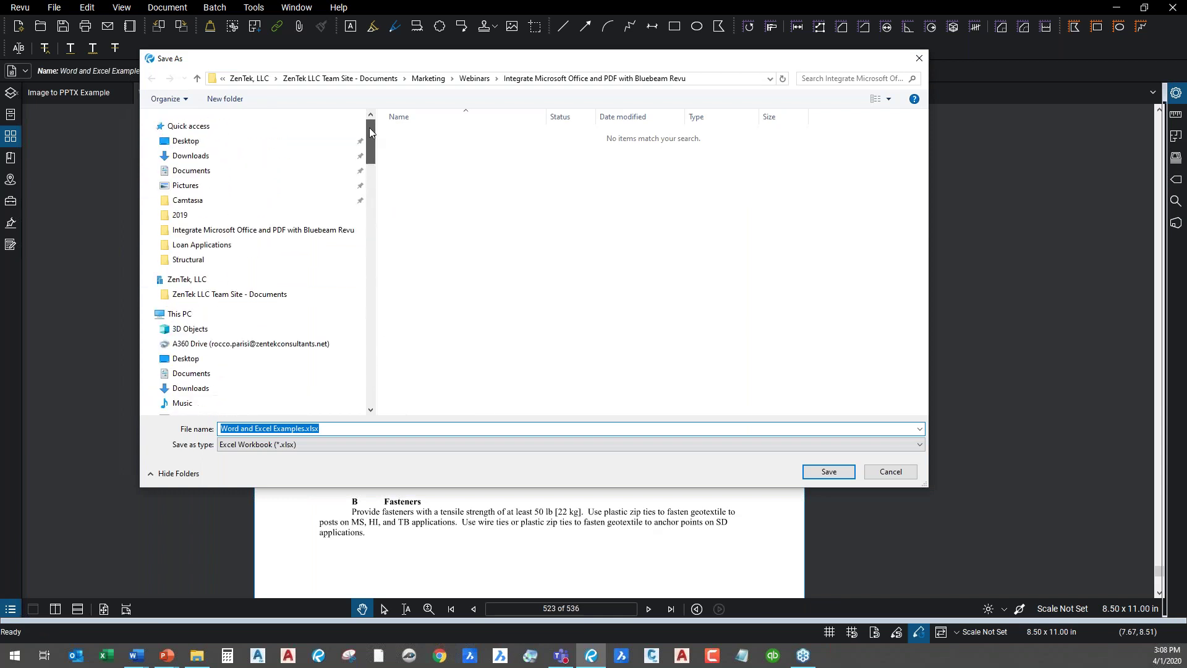
{"action": "left_click", "coordinate": [185, 358]}
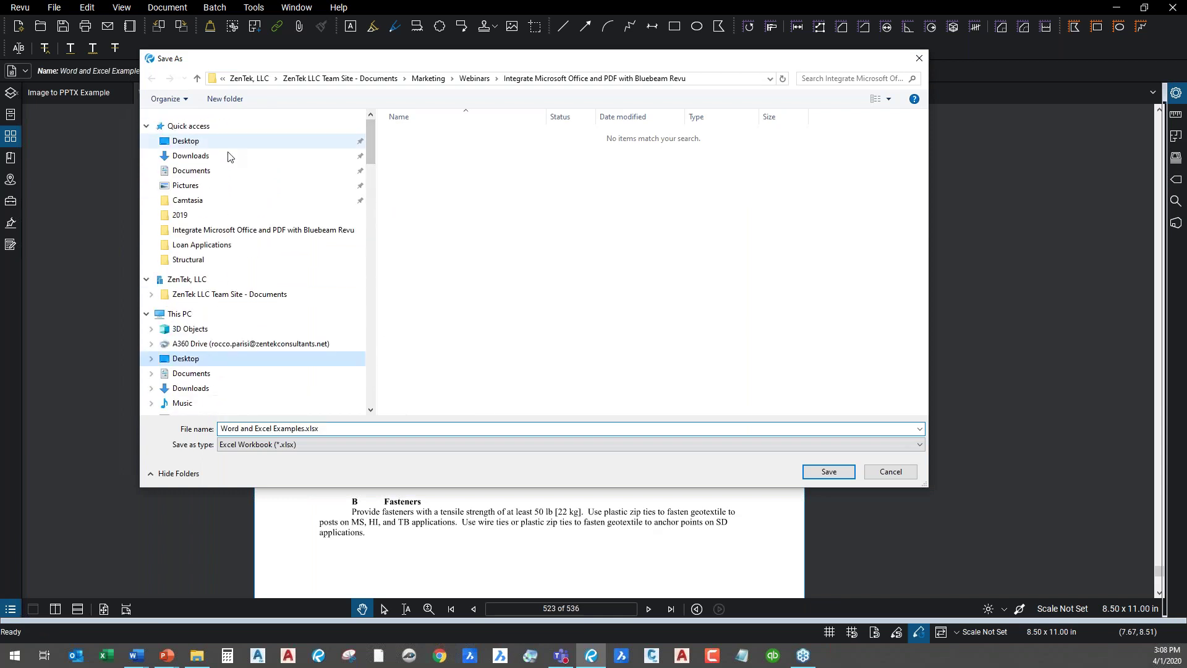
{"action": "left_click", "coordinate": [829, 472]}
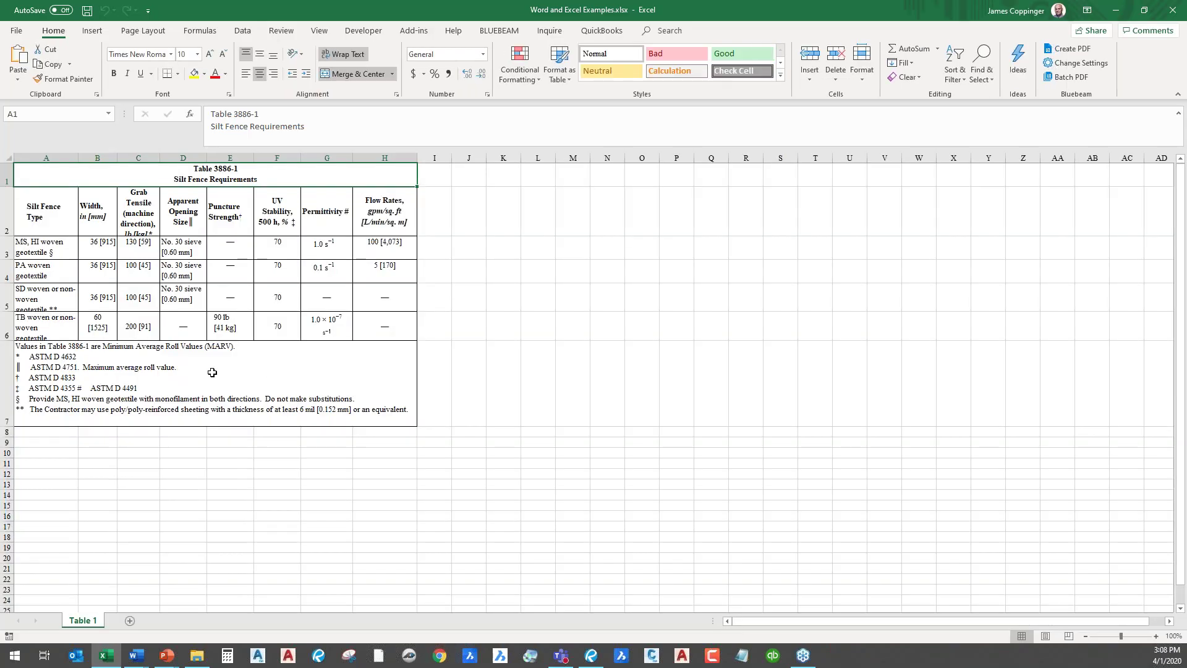
Check the exported table's header, row 3 cells and merged notes cell at 140% zoom, and view the Bluebeam add-in commands.
{"action": "left_click", "coordinate": [38, 218]}
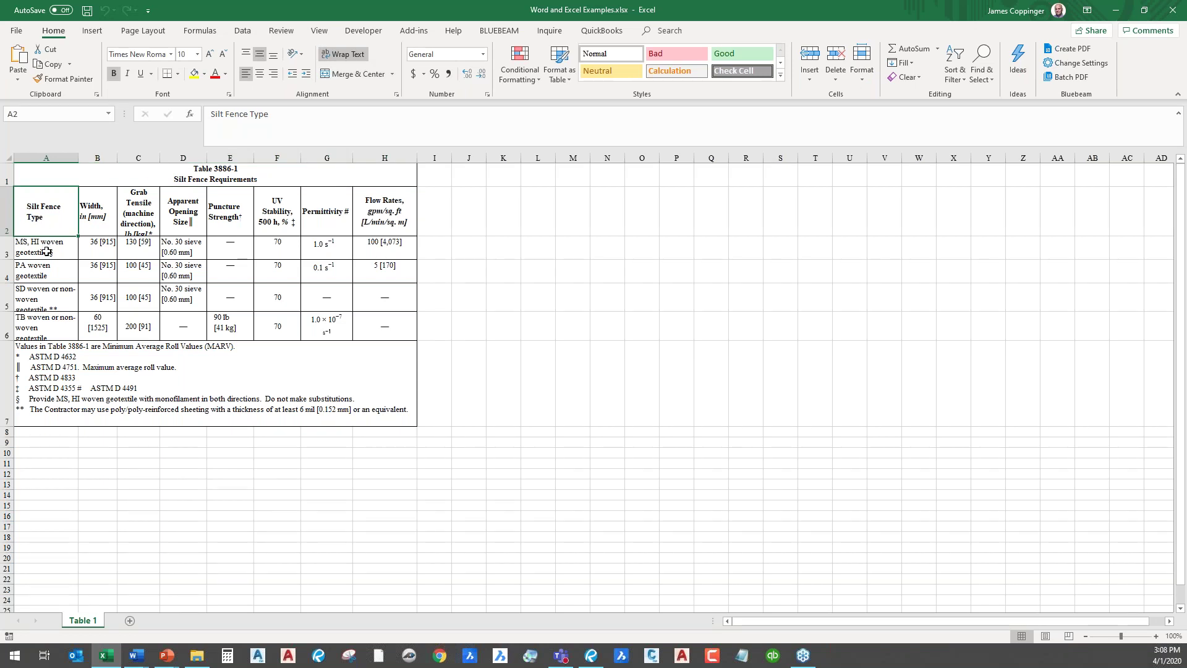
{"action": "left_click", "coordinate": [46, 246]}
{"action": "left_click", "coordinate": [96, 251]}
{"action": "left_click", "coordinate": [144, 249]}
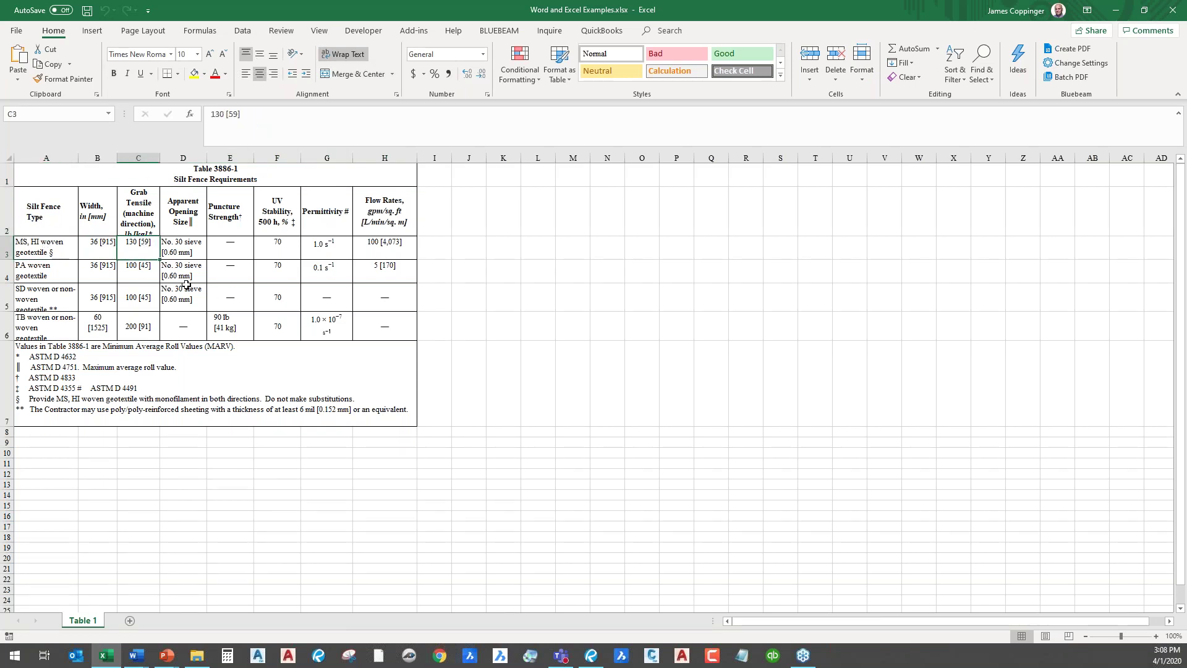
{"action": "left_click", "coordinate": [1155, 636]}
{"action": "left_click", "coordinate": [1155, 636]}
{"action": "left_click", "coordinate": [1155, 636]}
{"action": "left_click", "coordinate": [1155, 637]}
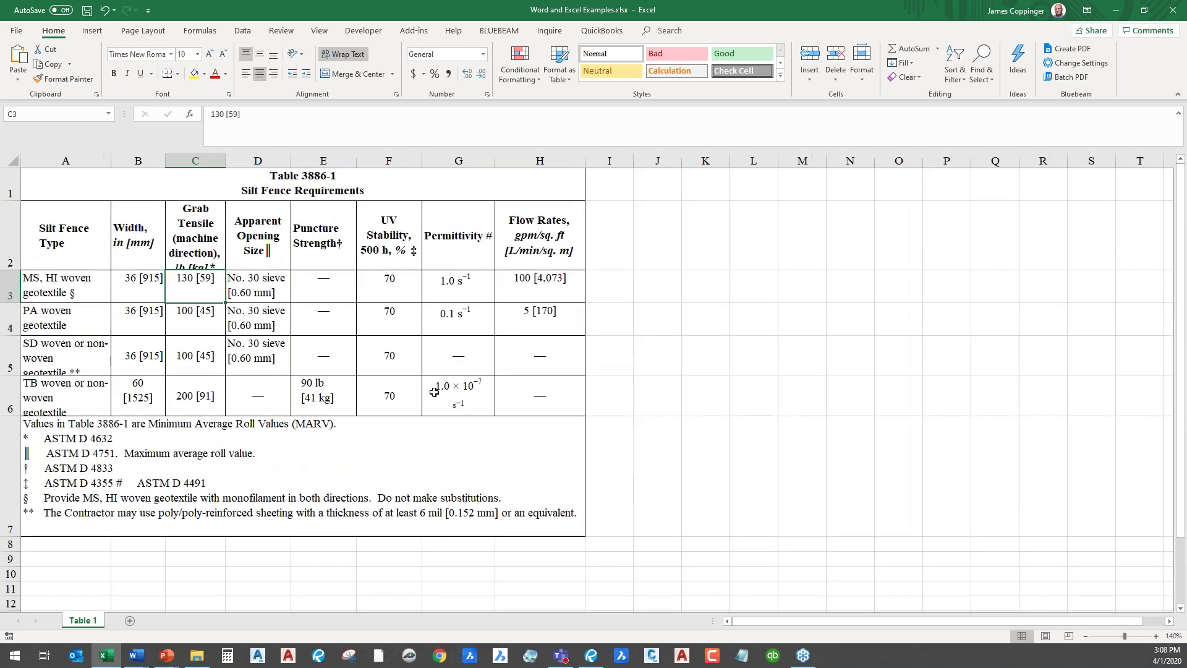
{"action": "left_click", "coordinate": [54, 283]}
{"action": "left_click", "coordinate": [123, 287]}
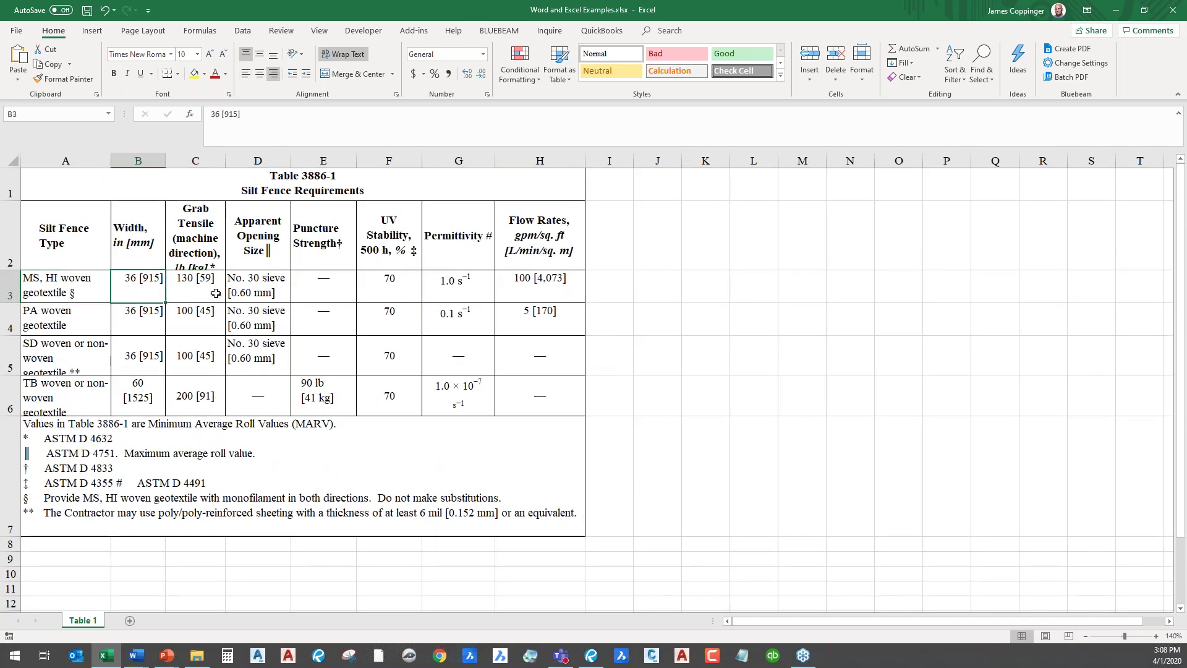
{"action": "left_click", "coordinate": [523, 294]}
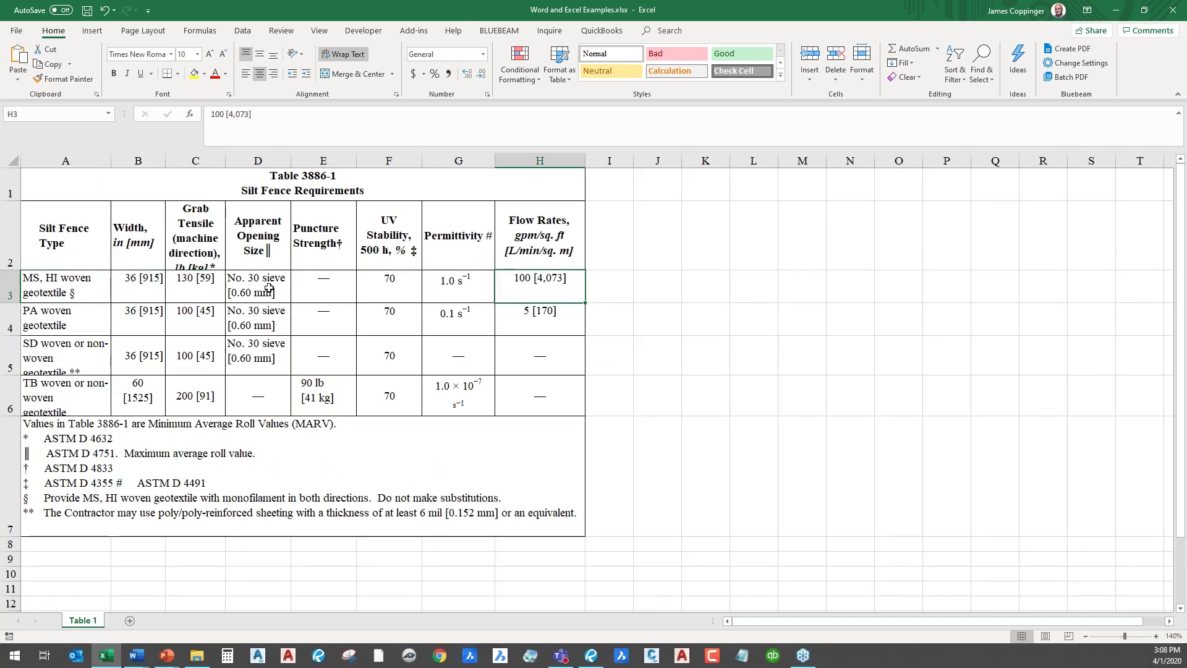
{"action": "left_click", "coordinate": [138, 289]}
{"action": "left_click", "coordinate": [218, 288]}
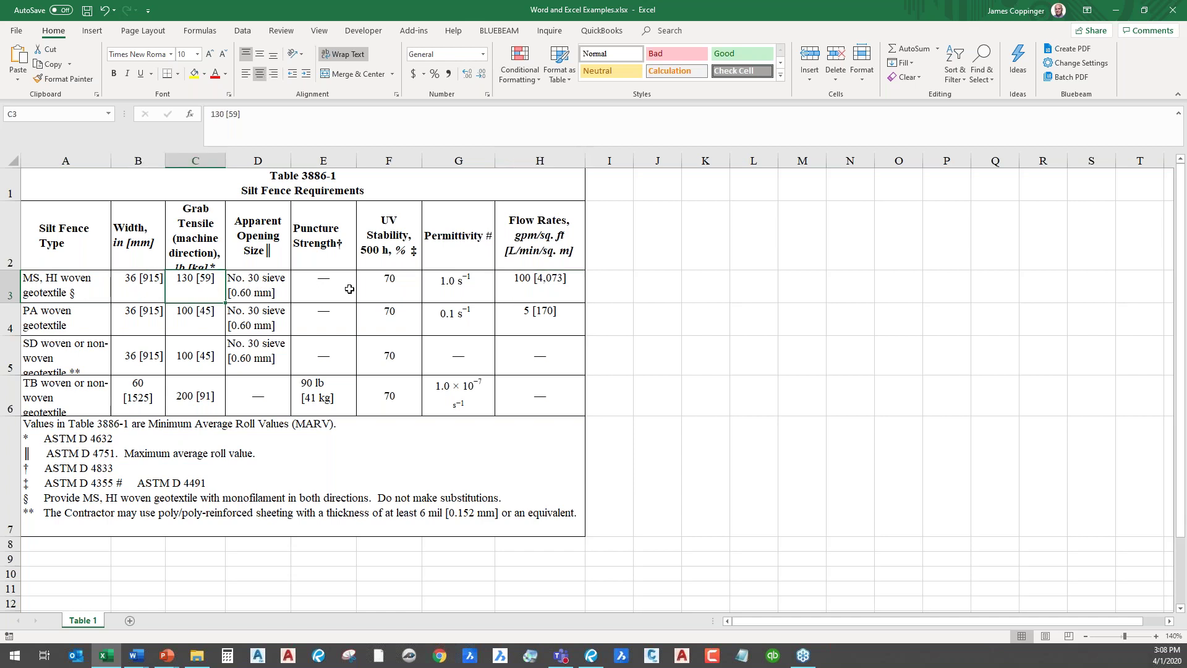
{"action": "left_click", "coordinate": [387, 290]}
{"action": "left_click", "coordinate": [151, 440]}
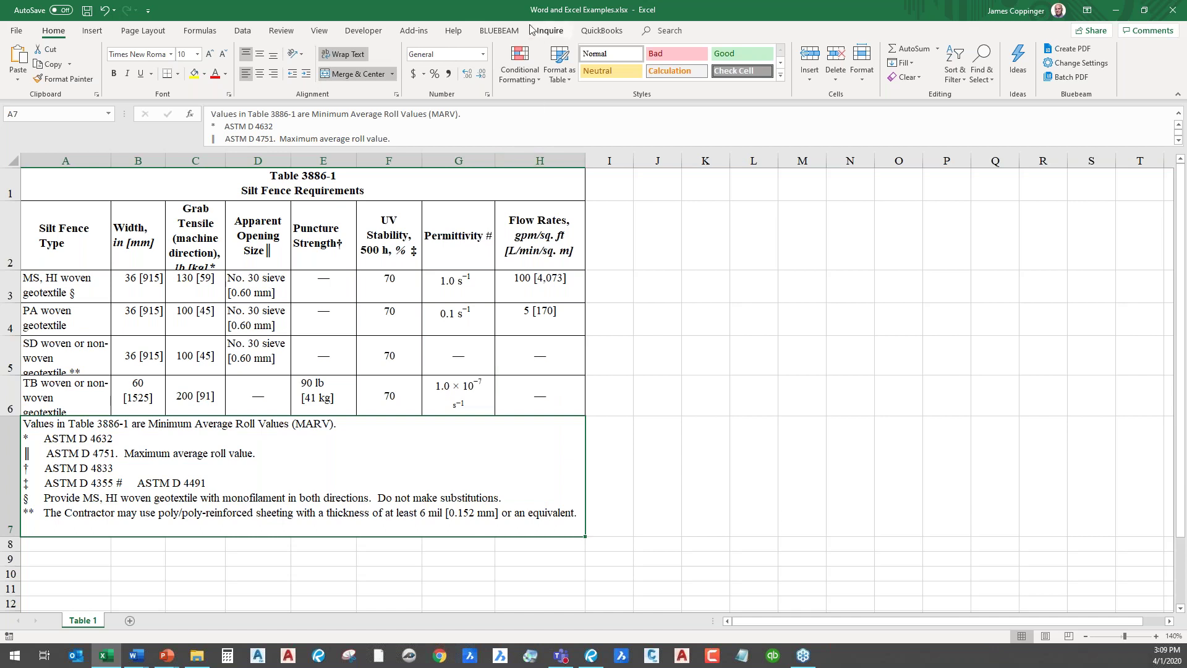
{"action": "left_click", "coordinate": [509, 33]}
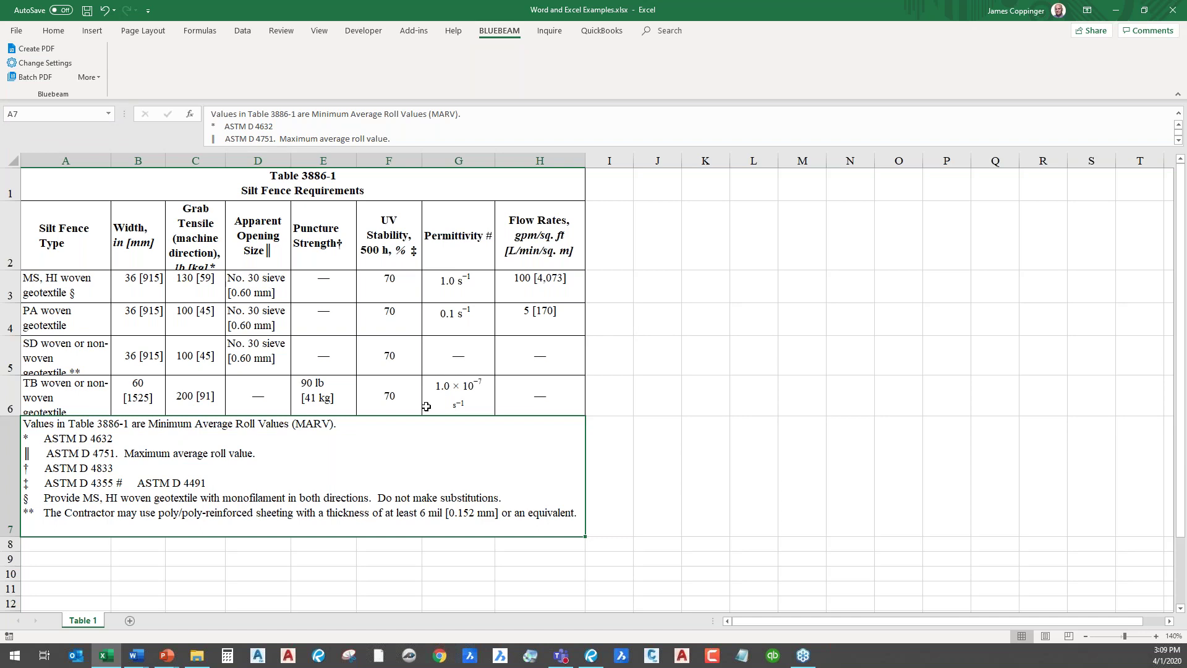
Close the Excel workbook and switch to the Image to PPTX Example PDF in Bluebeam Revu.
{"action": "left_click", "coordinate": [1174, 16]}
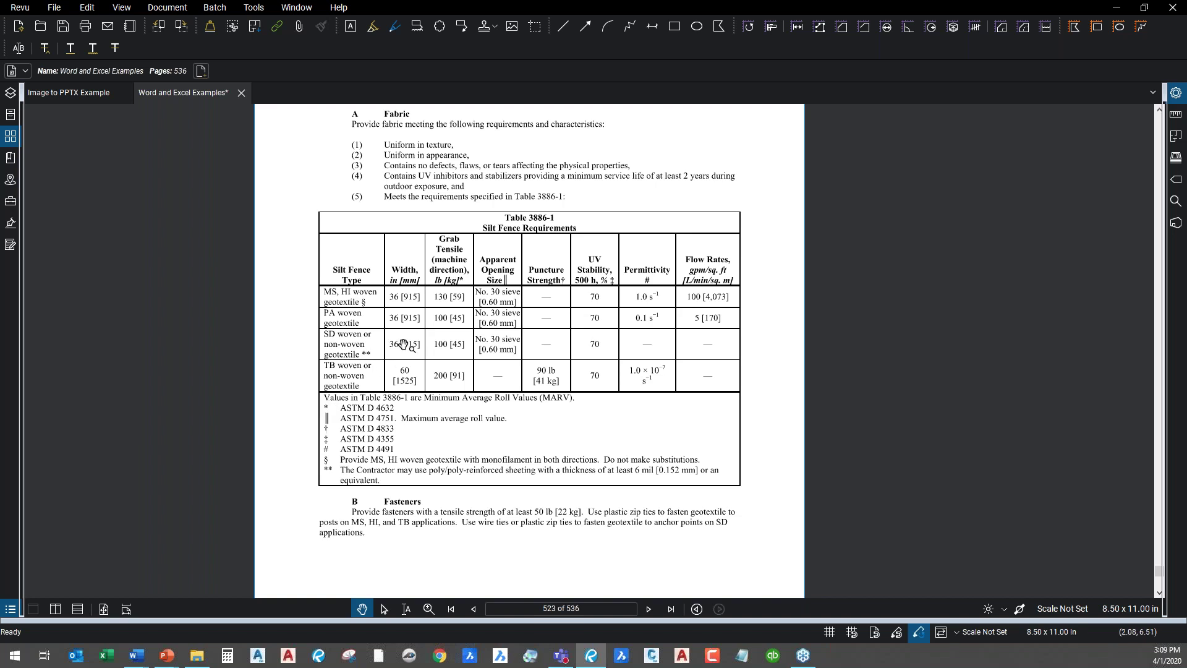
{"action": "left_click", "coordinate": [91, 97]}
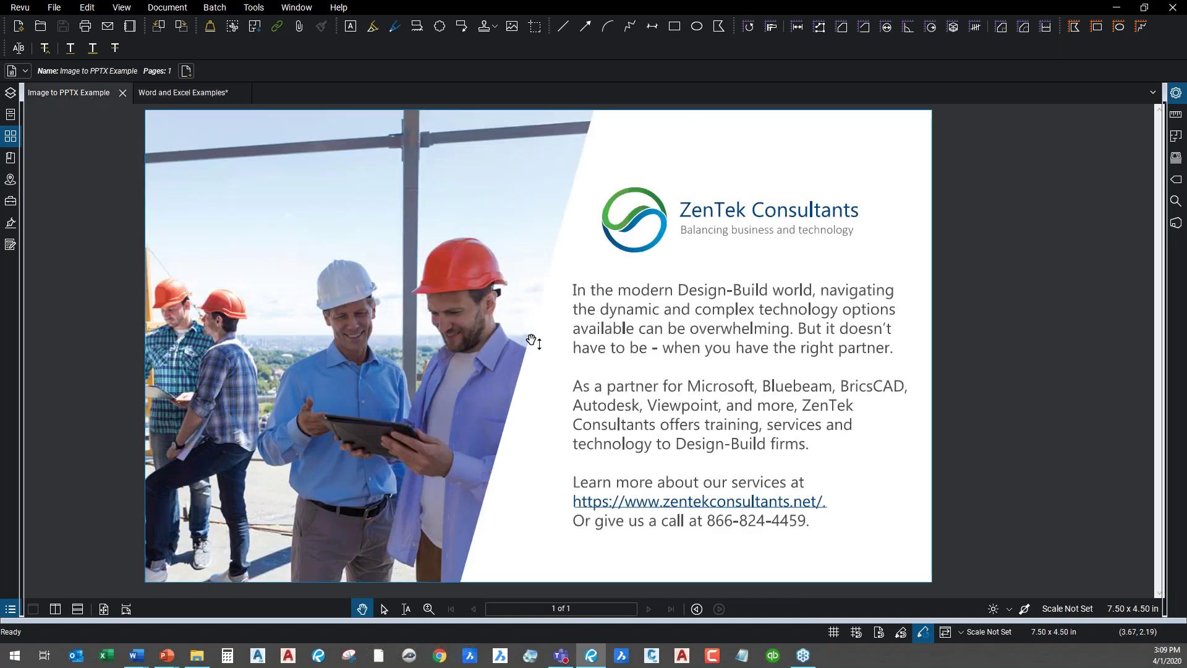